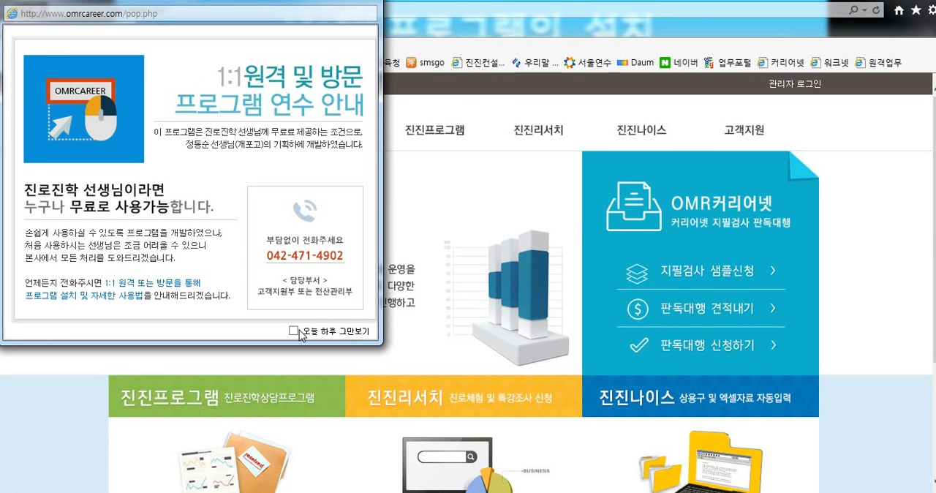
left_click(295, 330)
mouse_move(436, 247)
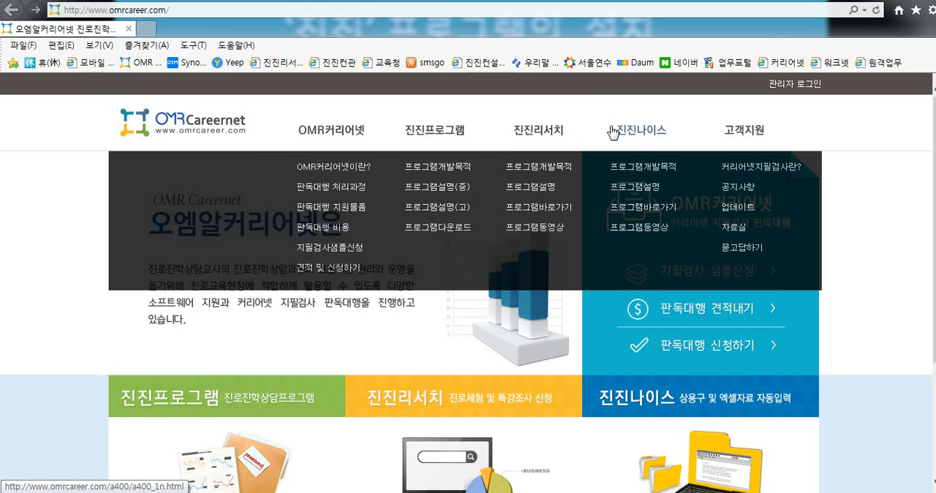
left_click(448, 234)
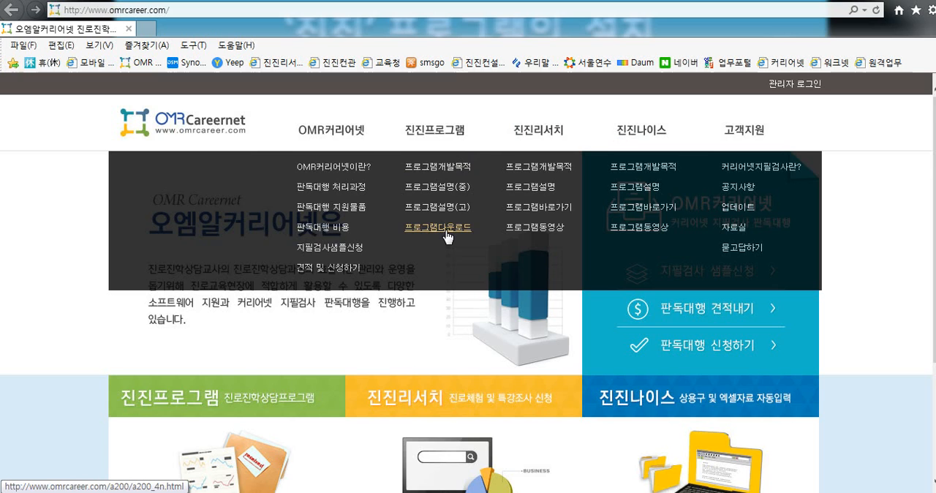
scroll(435, 268, "down", 1)
scroll(434, 269, "down", 6)
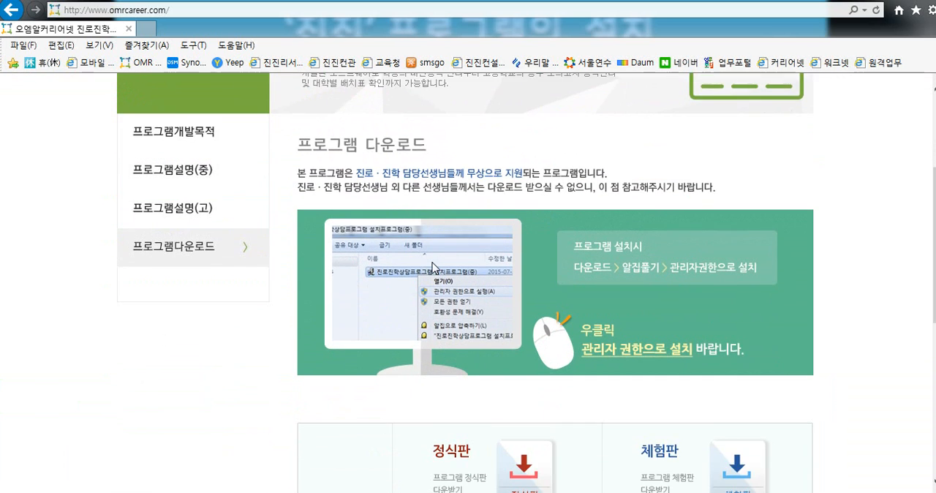
scroll(431, 268, "down", 1)
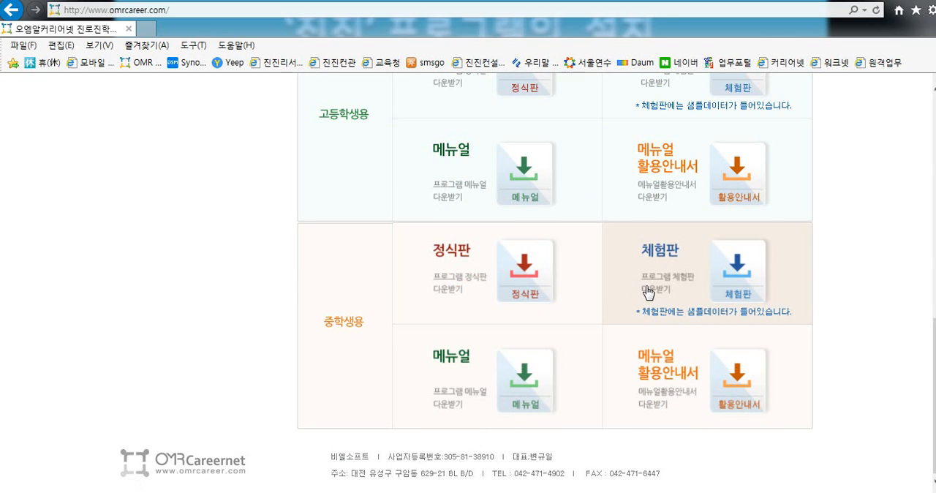
Download the full version (정식판) of the middle-school program and show the archive in the downloads folder
left_click(516, 292)
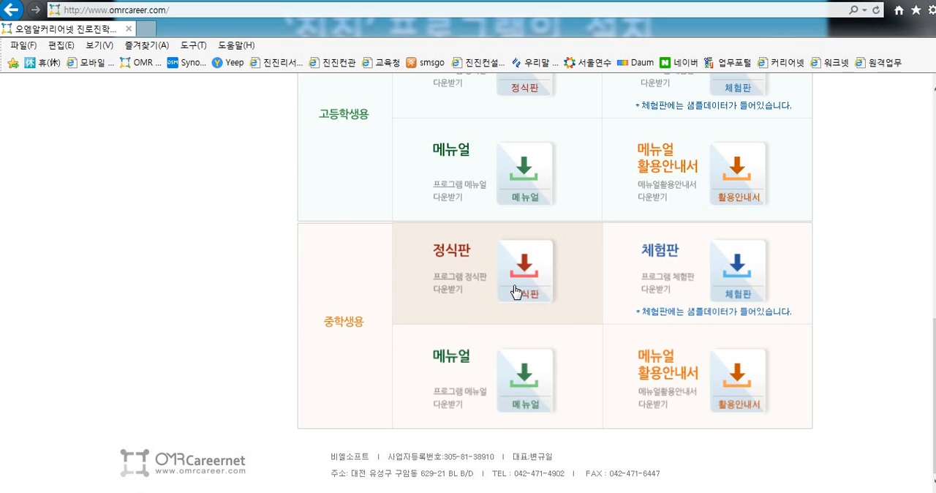
left_click(683, 484)
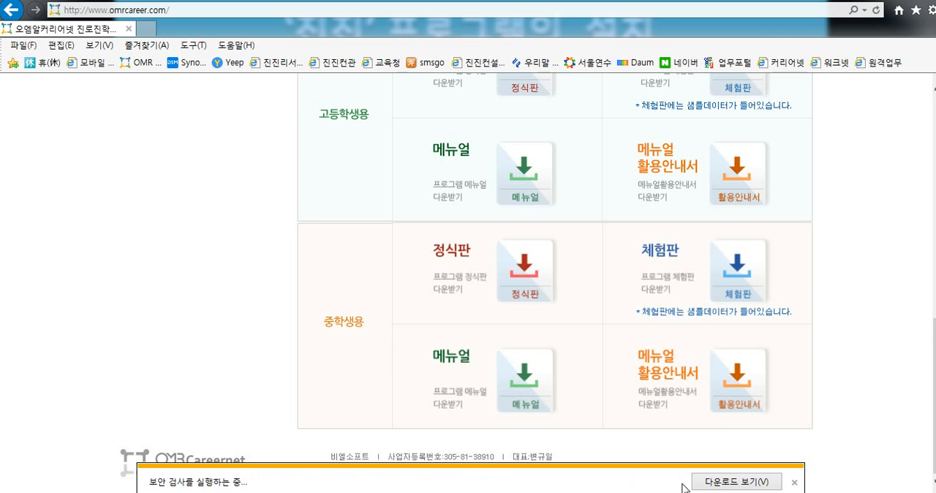
left_click(638, 487)
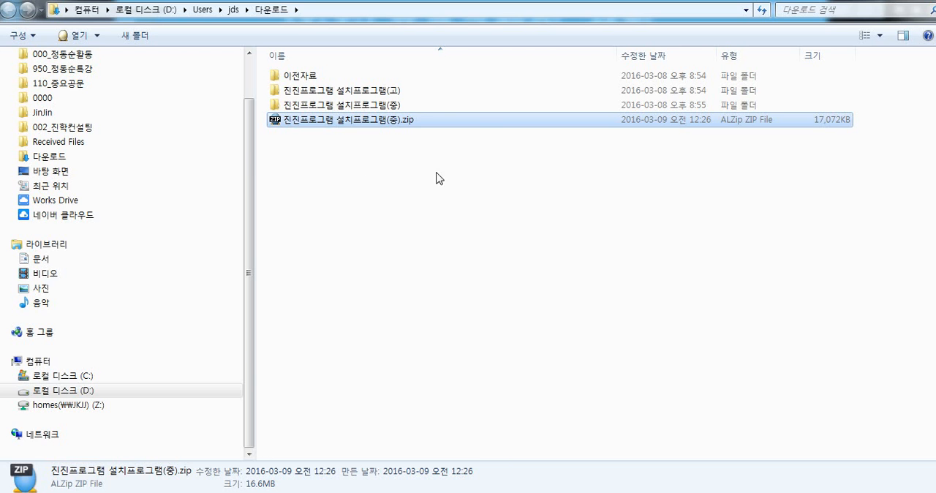
Run 중학교용 진진프로그램.exe from the 진진프로그램 설치프로그램(중) folder and install it into the default folder C:\JinroJinhakJung
double_click(385, 106)
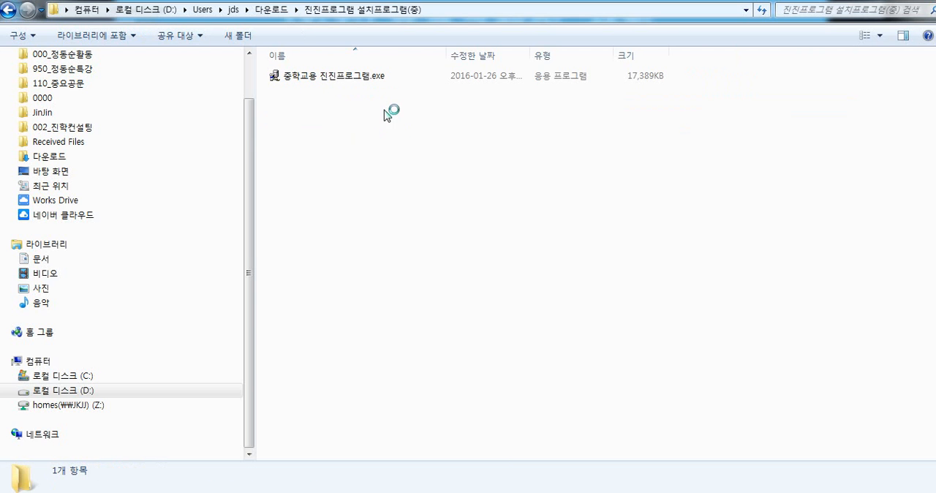
left_click(349, 77)
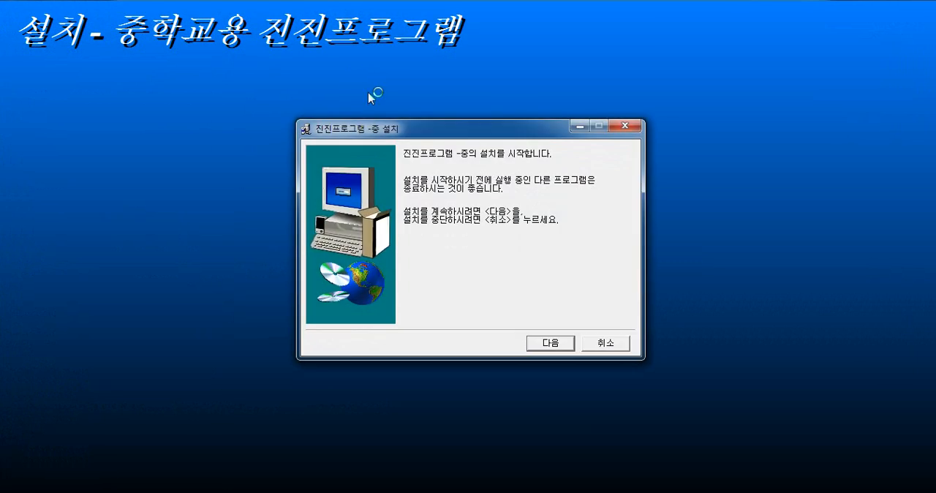
left_click(552, 345)
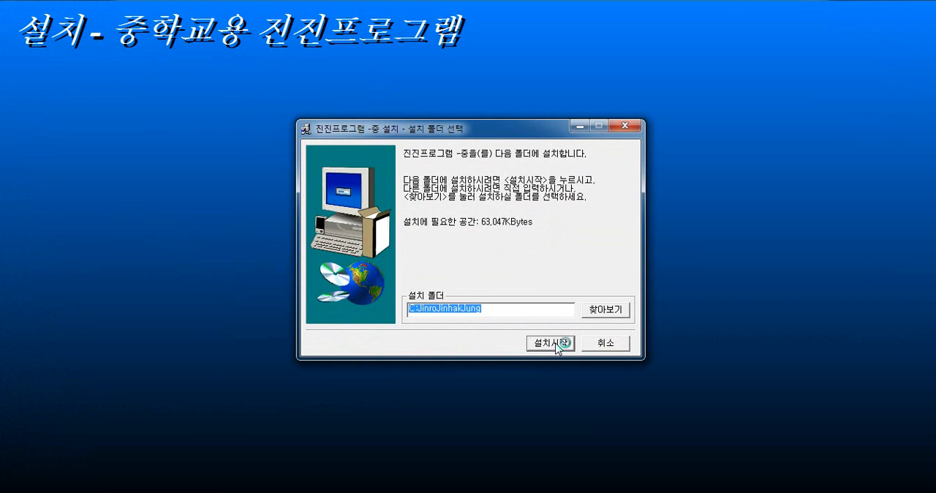
left_click(557, 344)
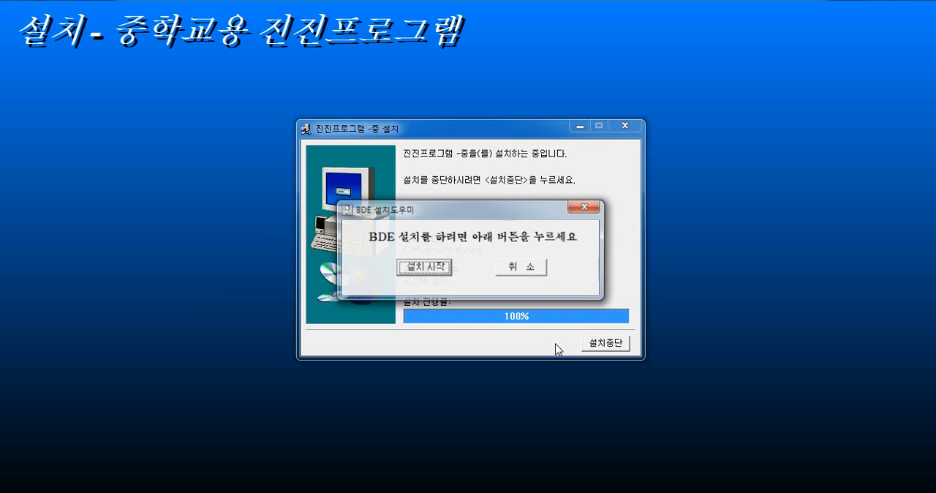
Install the BDE component and finish the setup without launching the program
left_click(436, 267)
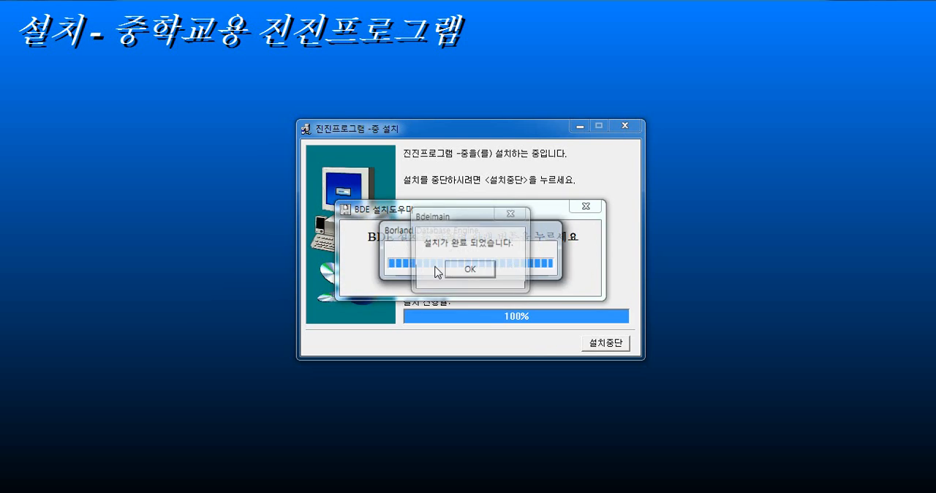
left_click(439, 295)
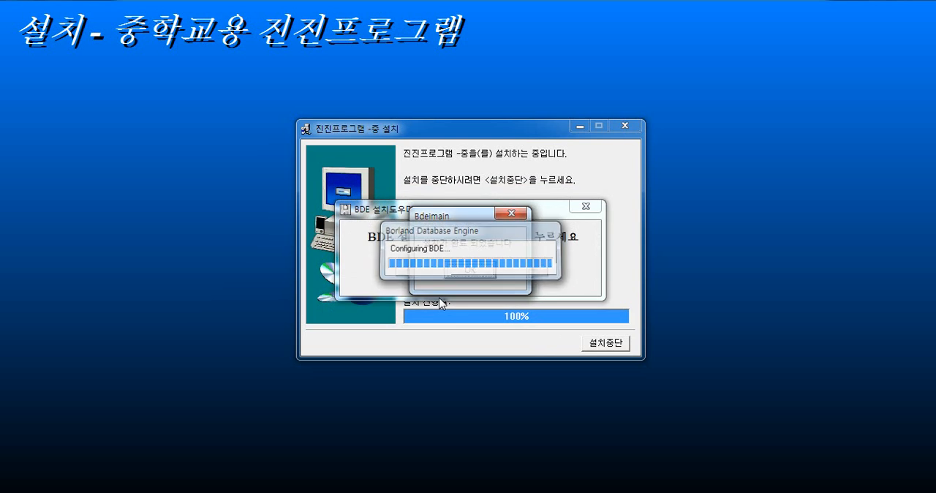
left_click(473, 269)
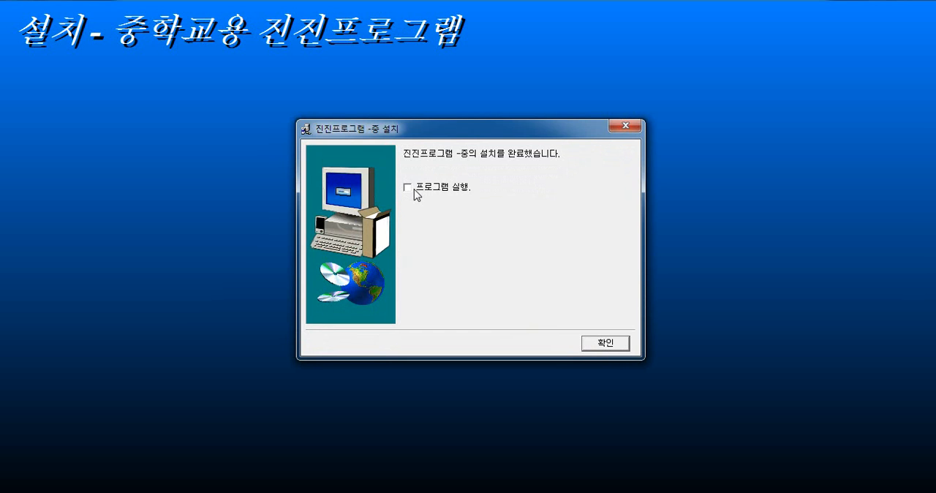
left_click(612, 343)
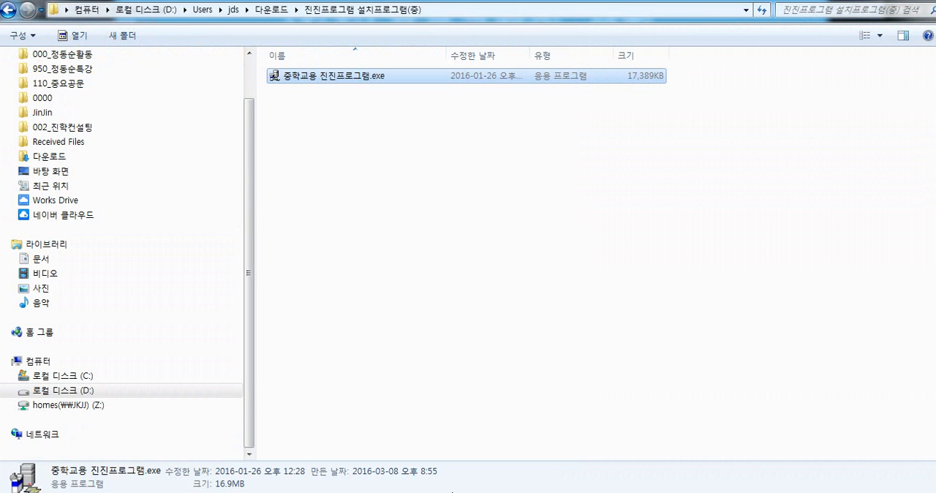
left_click(932, 492)
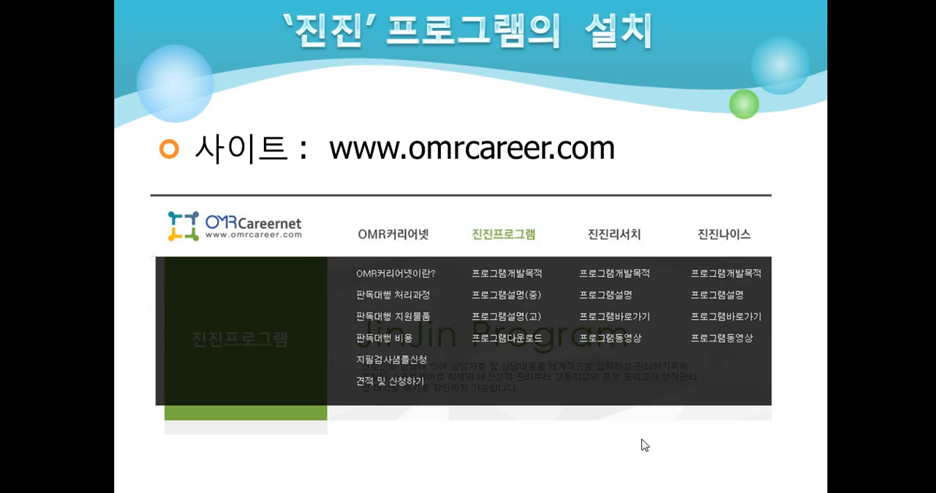
left_click(642, 440)
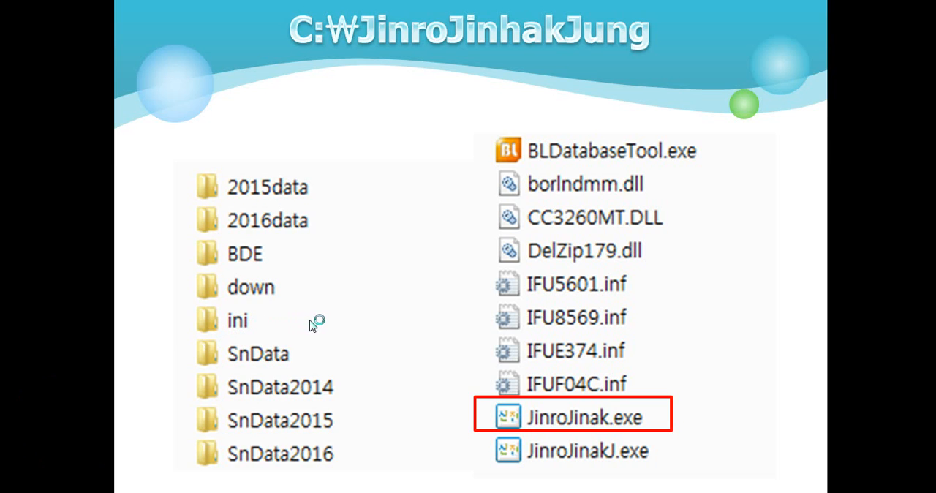
left_click(343, 320)
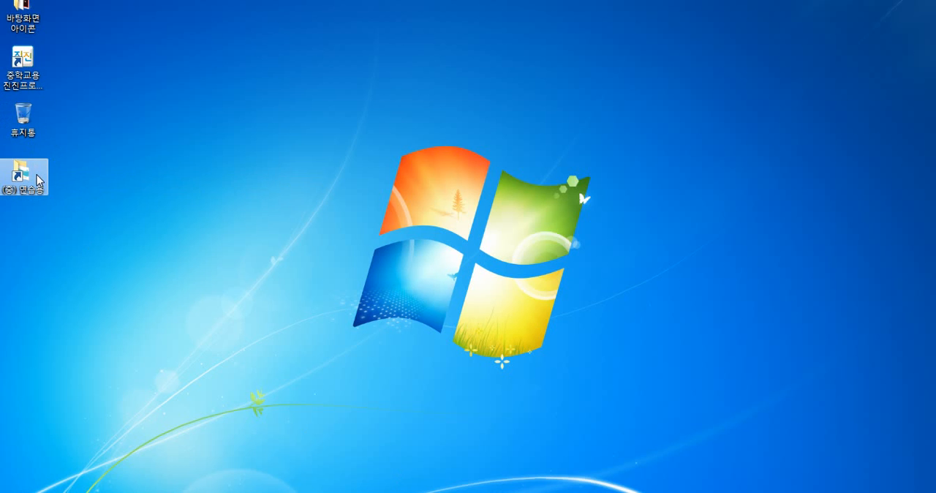
Copy the 2015data folder from 2015년 자료가 있는 경우(중) inside the (중) 연습용 desktop shortcut
double_click(22, 175)
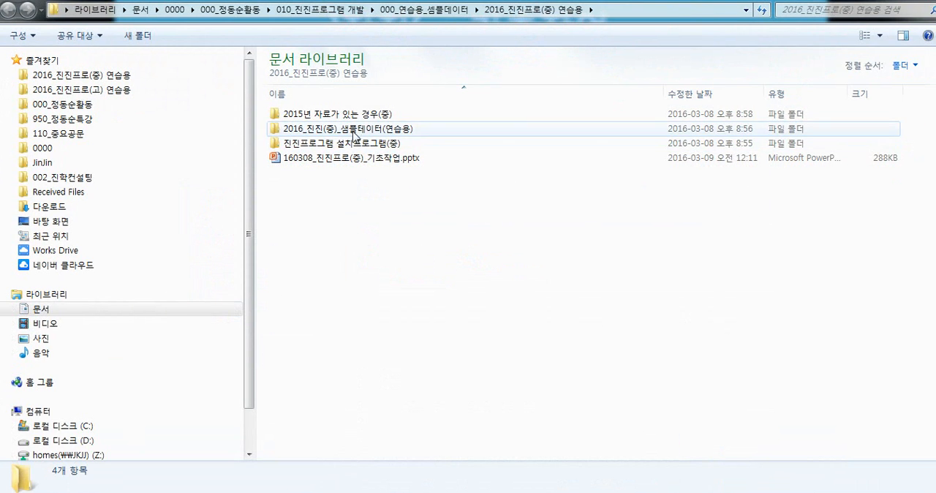
double_click(360, 117)
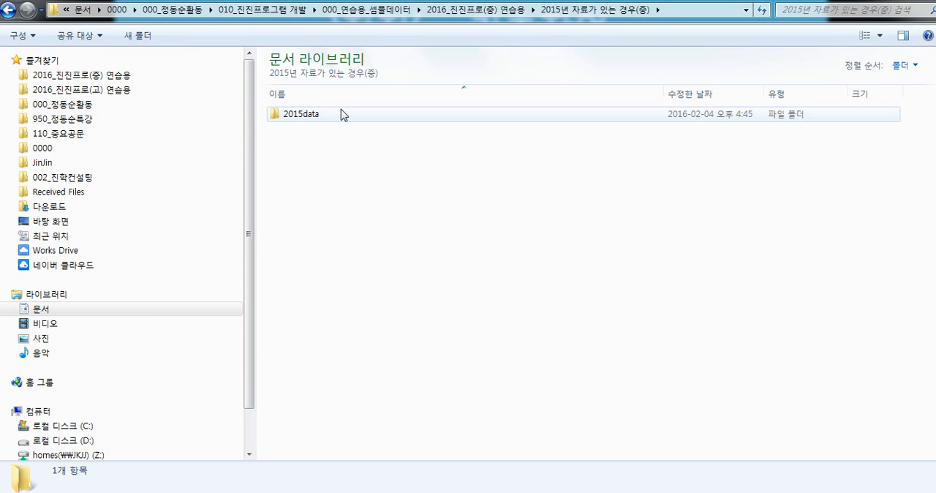
right_click(303, 119)
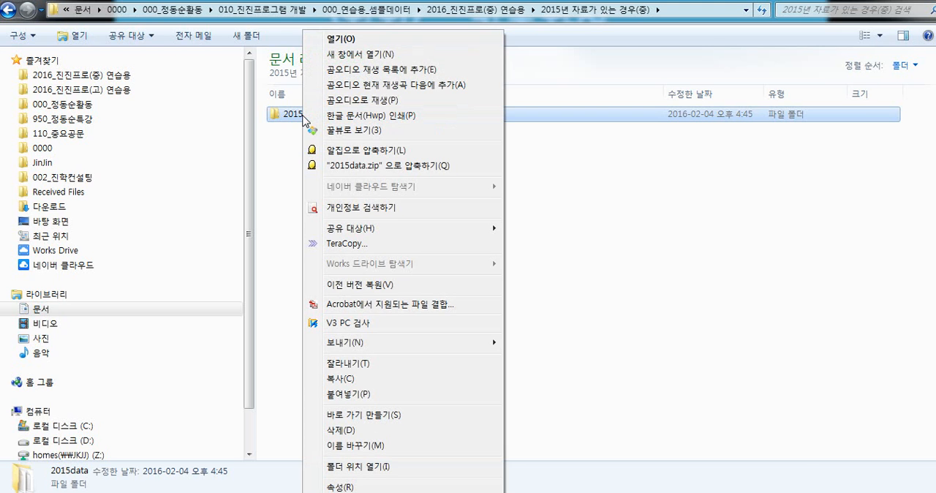
left_click(351, 384)
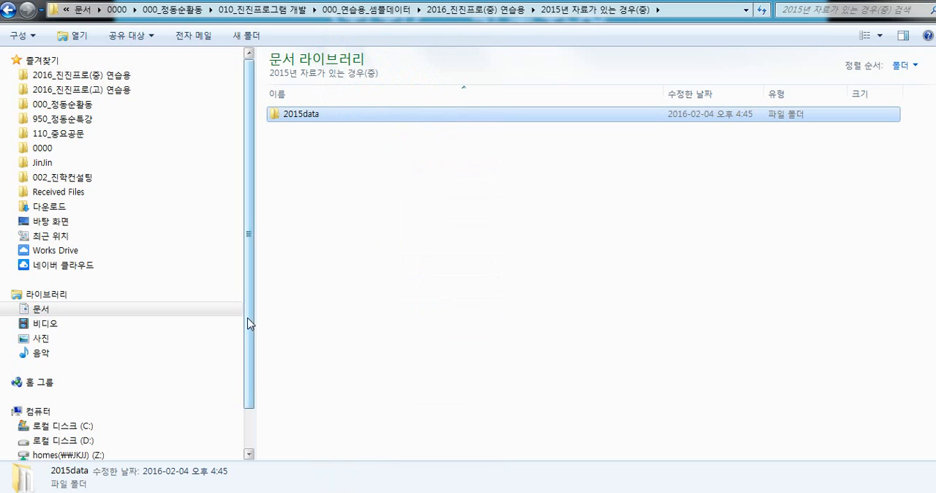
Paste 2015data into C:\JinroJinhakJung, merging it with the existing folder of the same name
left_click_drag(249, 319, 256, 397)
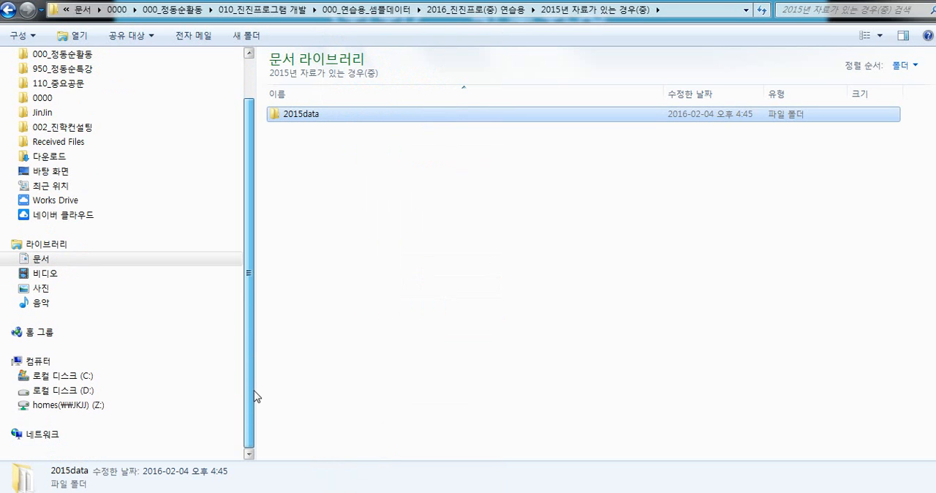
left_click(93, 376)
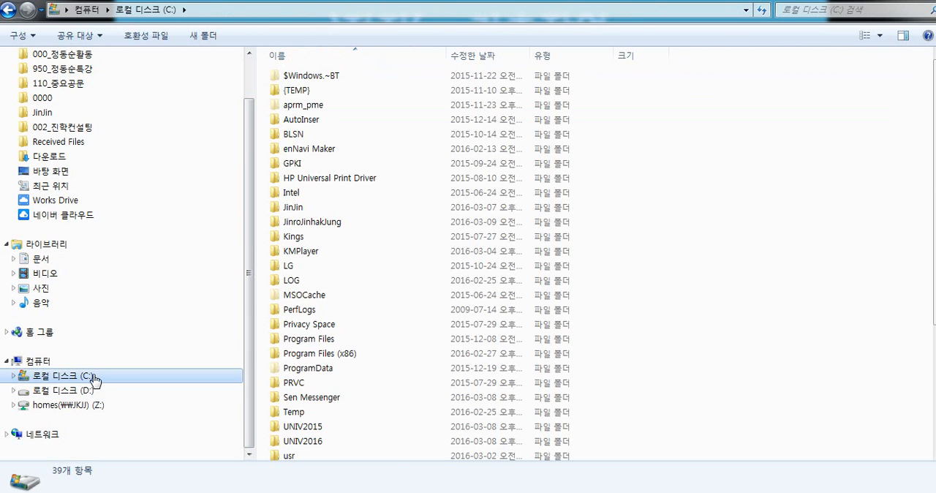
double_click(320, 223)
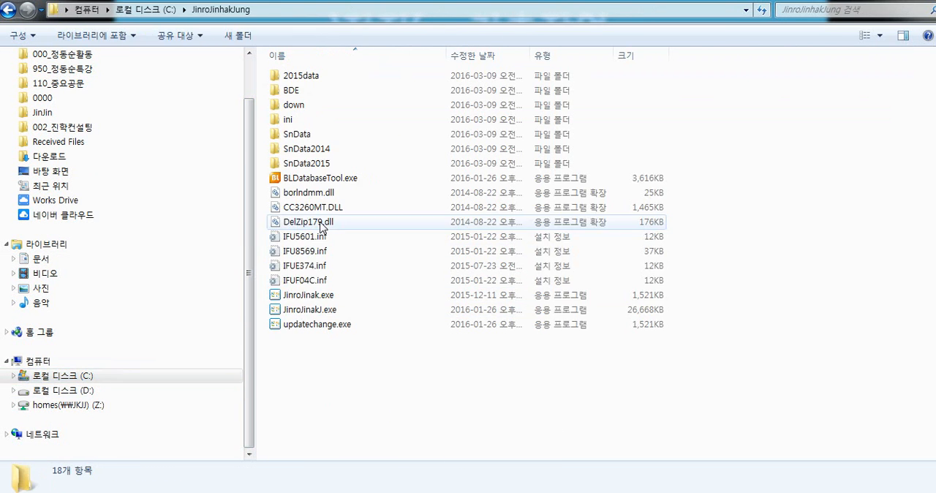
right_click(388, 106)
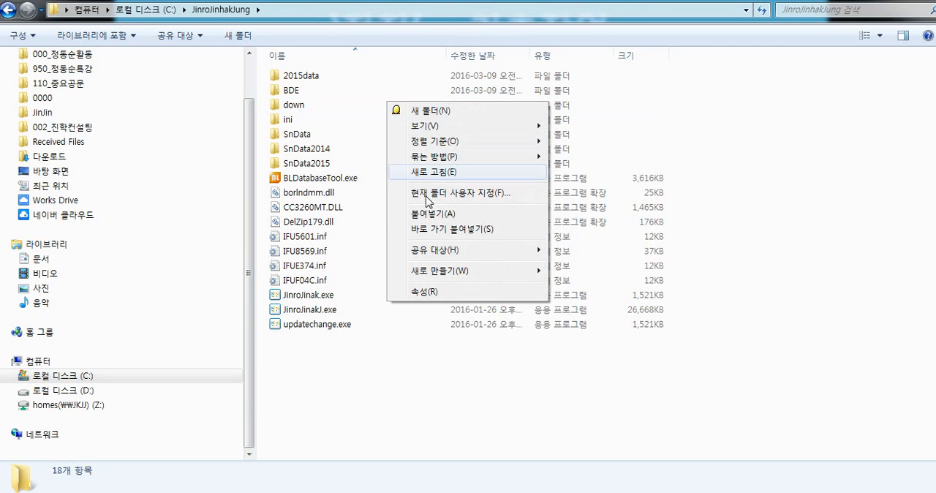
left_click(432, 217)
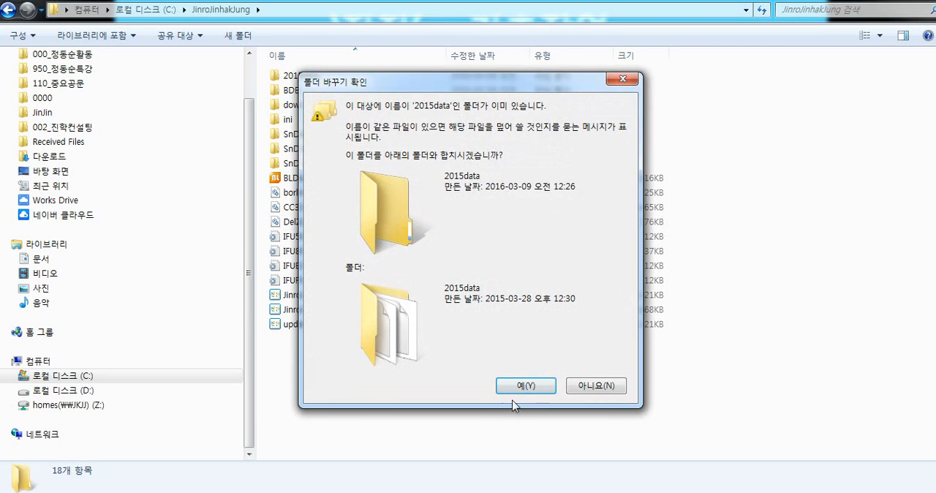
left_click(529, 391)
left_click(351, 408)
left_click(411, 149)
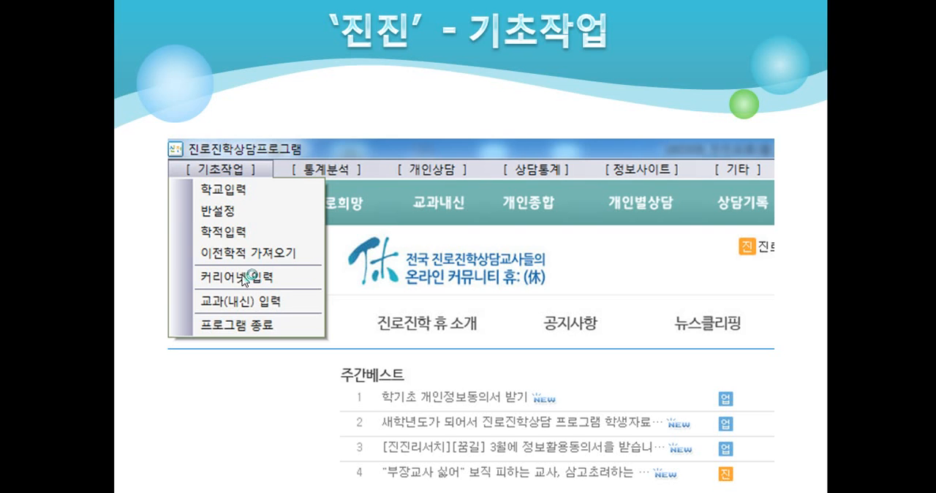
left_click(275, 278)
left_click(479, 155)
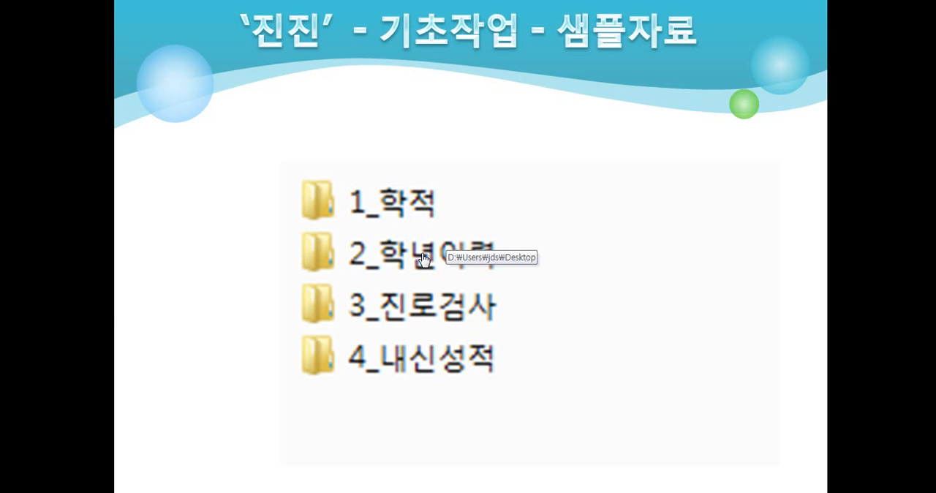
Open the desktop folder, launch 중학교용 진진프로그램 and log in for the usage year 2016 without a password
left_click(413, 369)
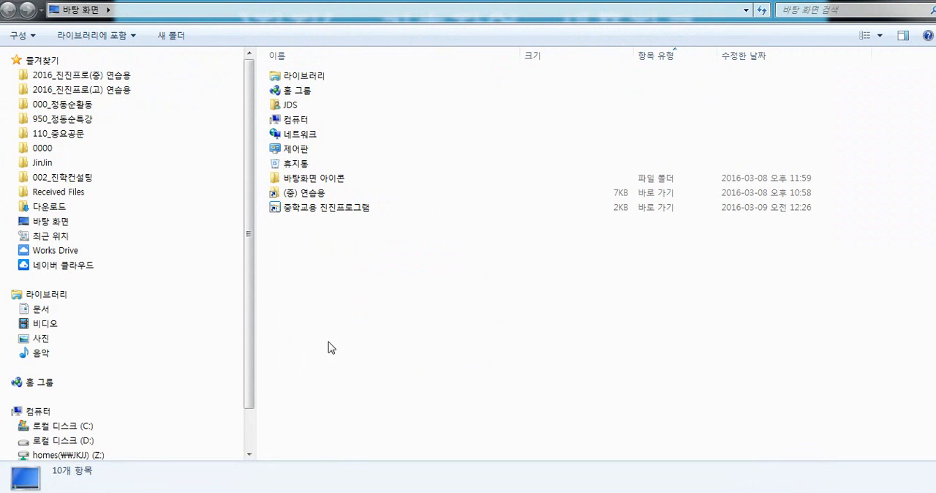
left_click(326, 212)
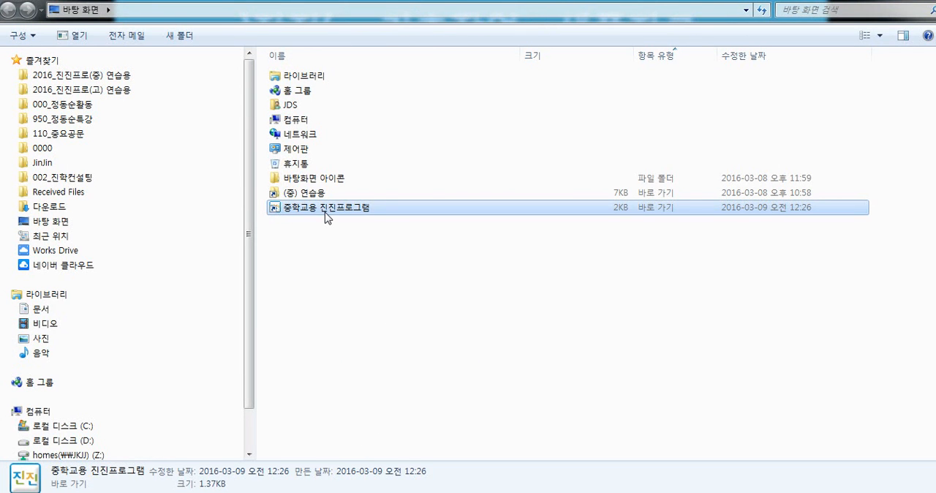
double_click(327, 211)
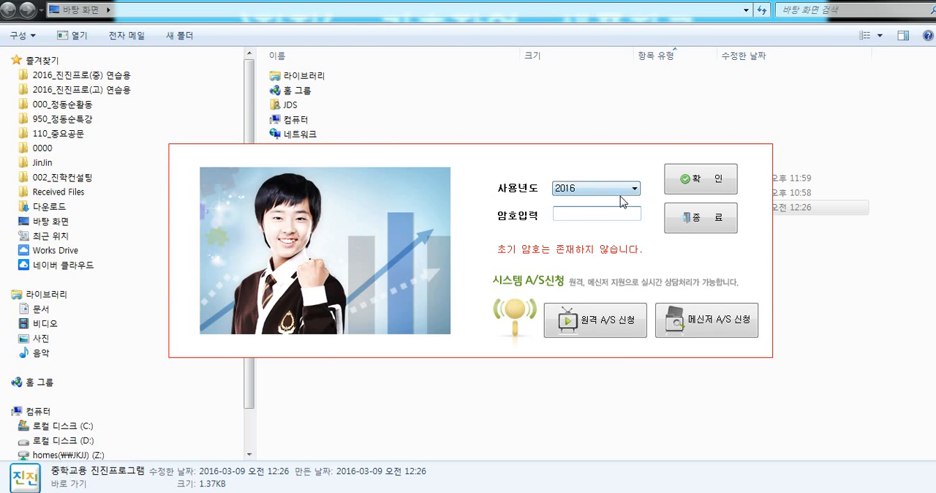
left_click(696, 187)
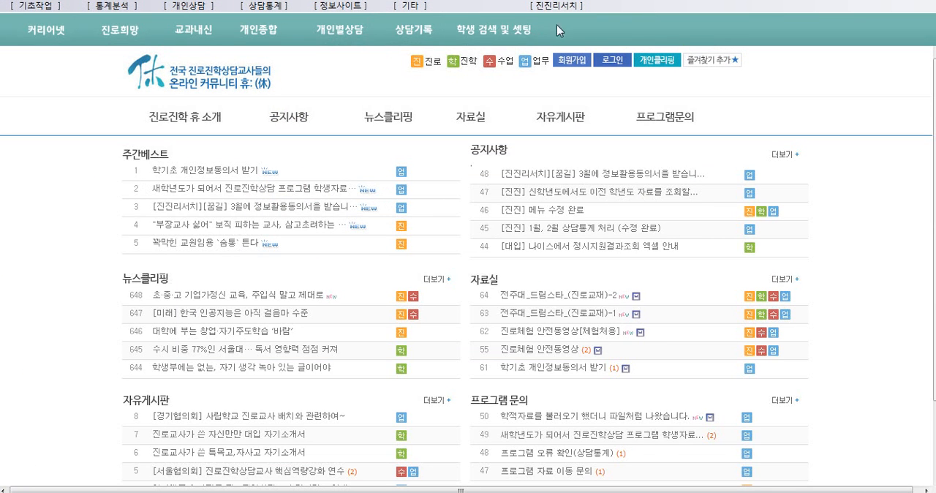
Open the school entry form (학교입력) and search for the school name 개포
left_click(46, 7)
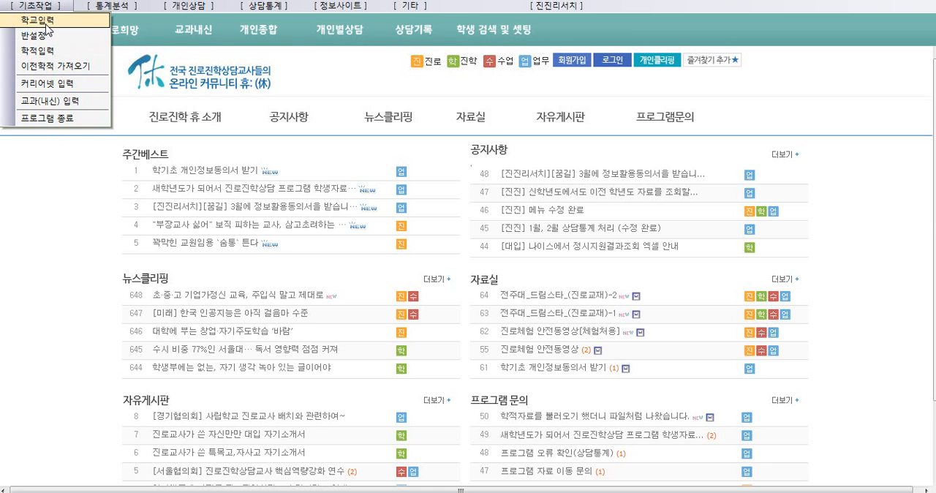
left_click(46, 21)
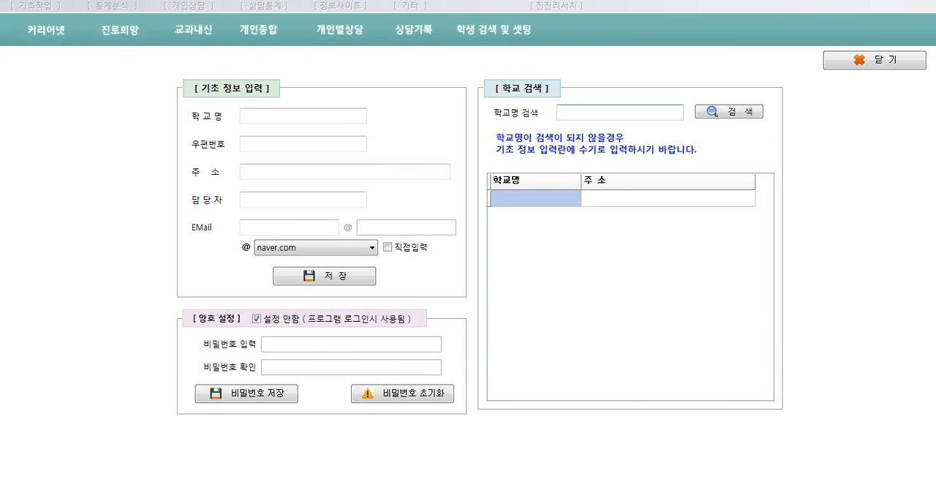
type("개포")
left_click(734, 117)
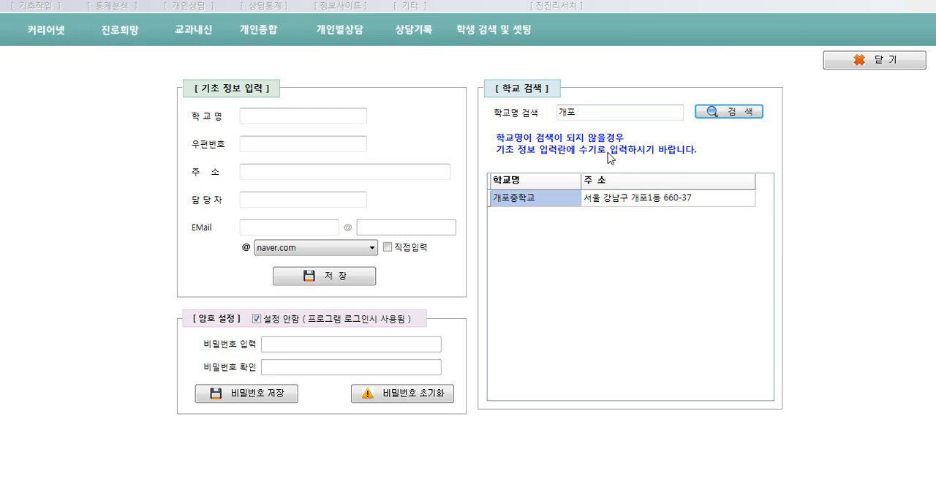
Manually enter 한국중학교 as the school name and fill in its postal code in the basic information form
left_click(272, 119)
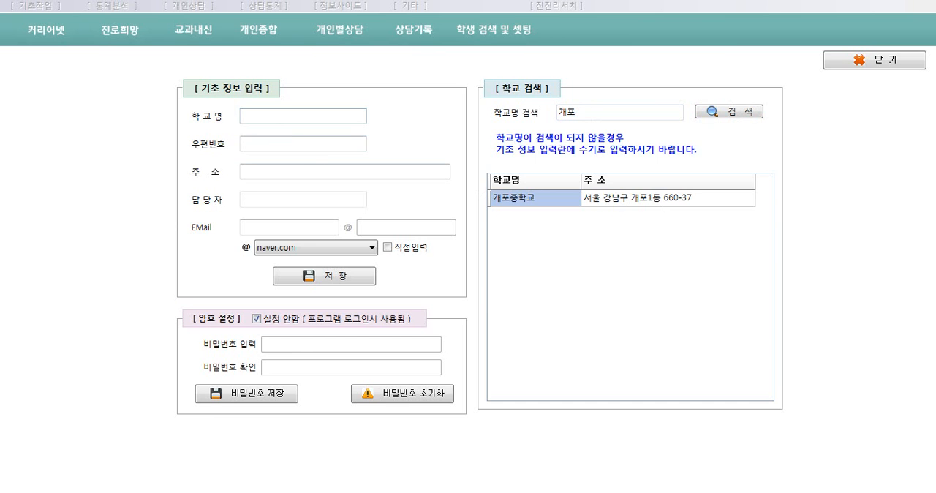
type("한ㄱ국중ㅎ학ㄱㅛ")
key("Tab")
type("111")
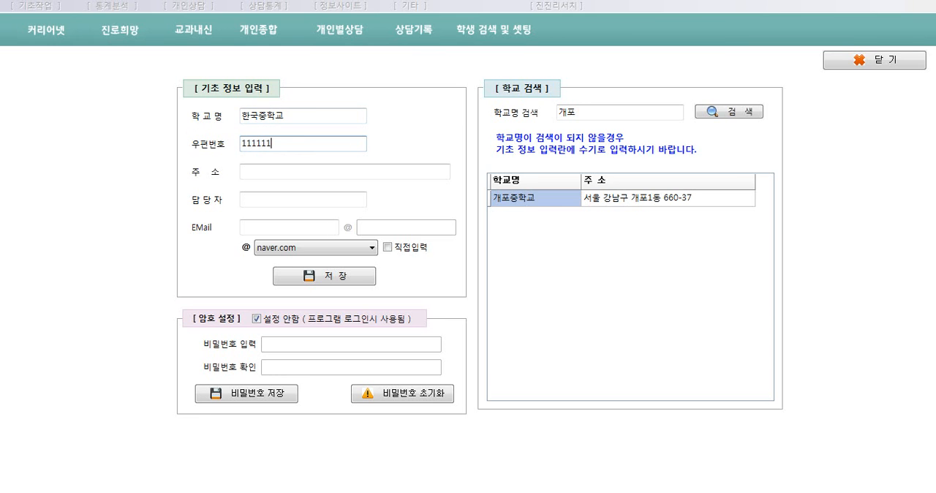
key("Tab")
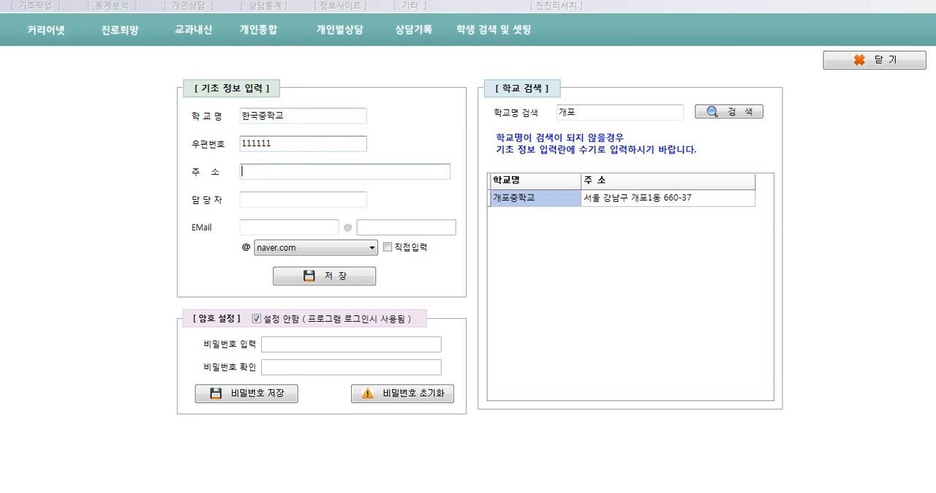
Fill in the school's address, contact person (담당자) and e-mail ID in the basic information form
type("대한민국")
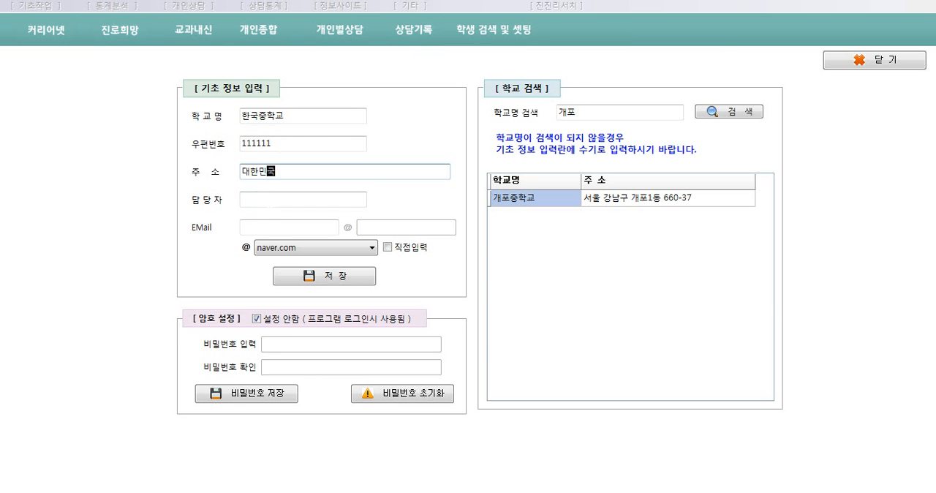
key("Tab")
type("111")
key("Tab")
type("111")
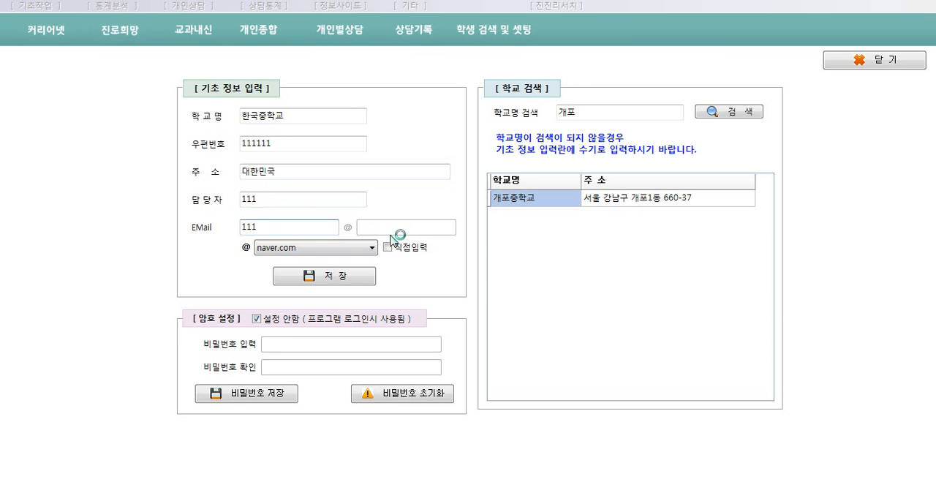
Save the school's basic information and close the school entry form
left_click(338, 282)
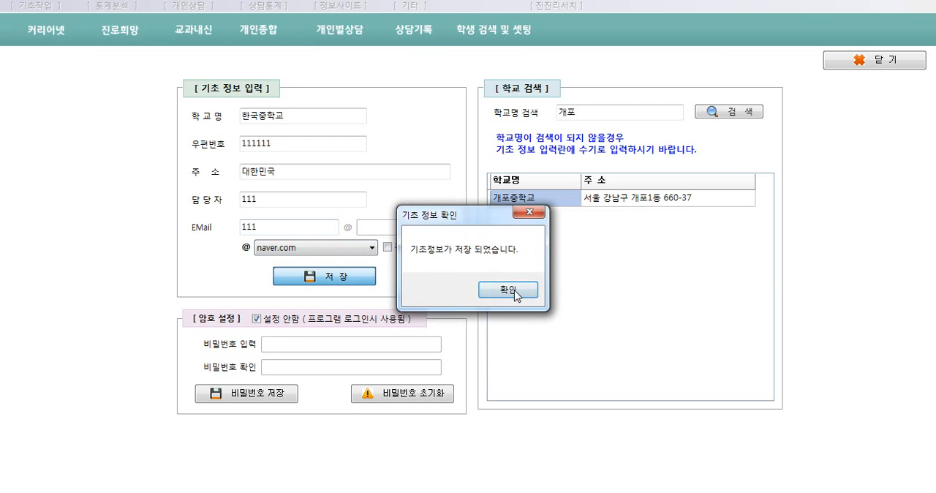
left_click(508, 291)
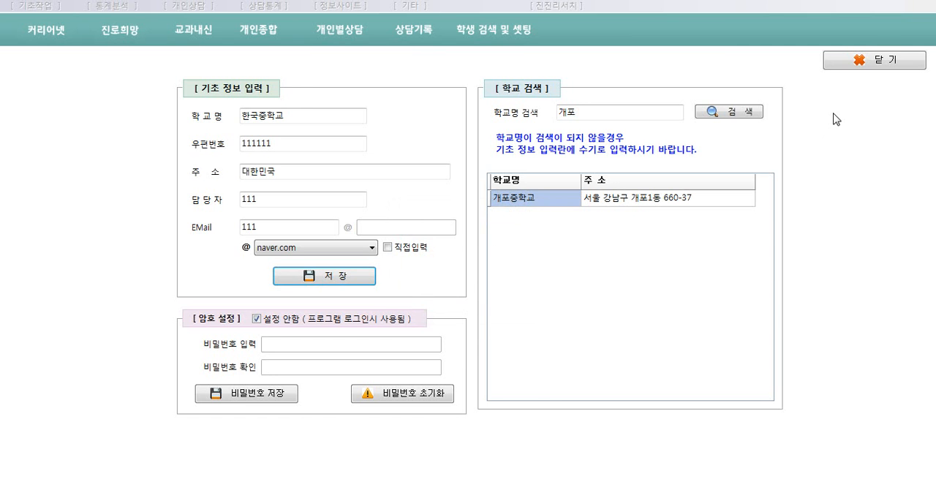
left_click(863, 63)
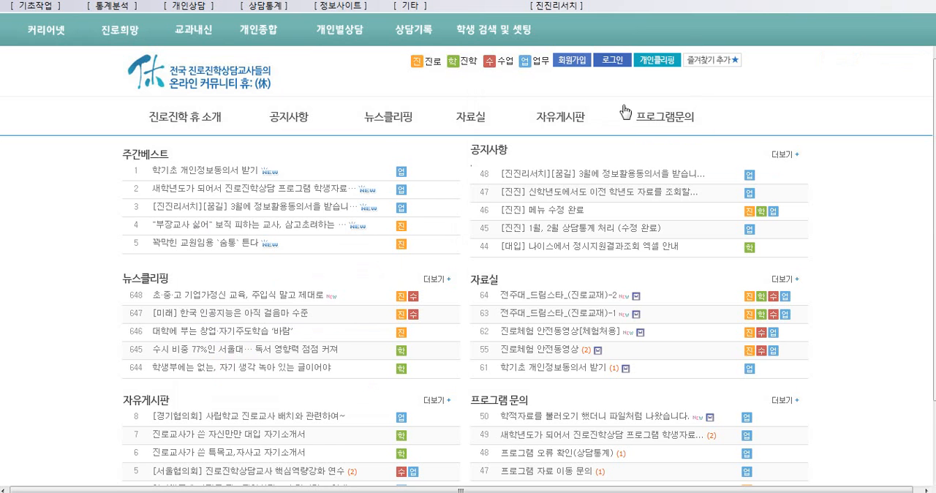
Open the class settings (반설정) and set both the start class (시작반) and end class (끝반) of 1학년 to 1
left_click(37, 6)
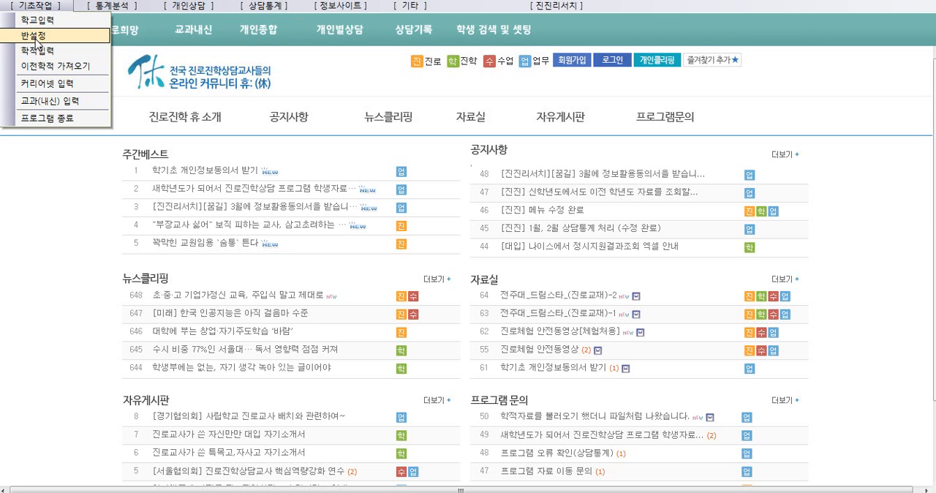
left_click(34, 41)
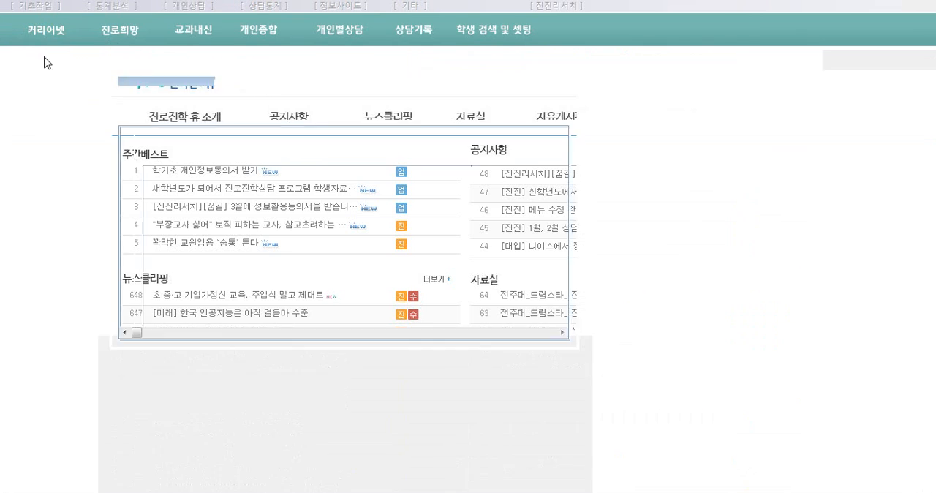
left_click(320, 167)
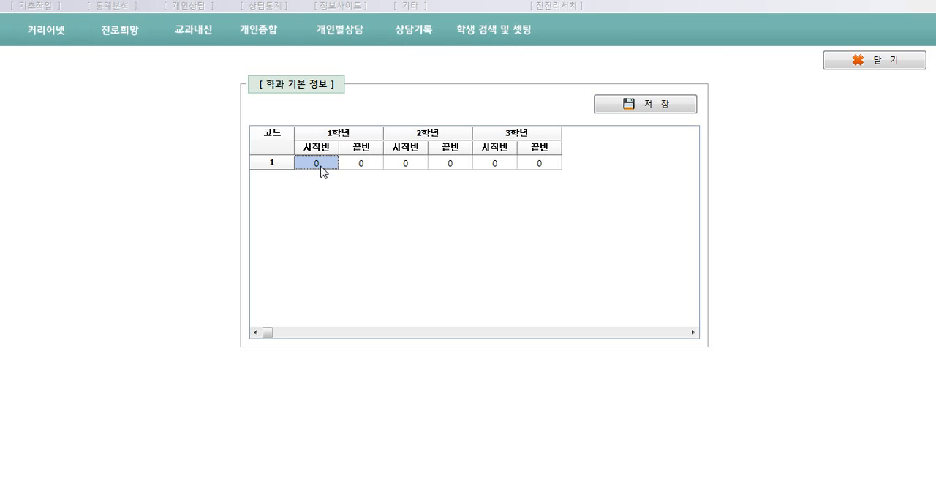
left_click(322, 165)
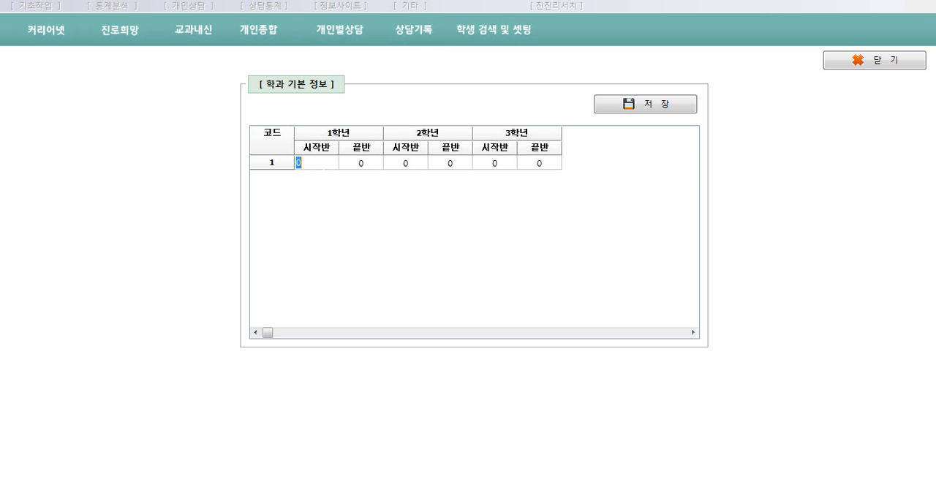
type("1")
left_click(367, 165)
left_click(365, 166)
type("1")
Set both the start class and the end class of 2학년 to 1
left_click(420, 167)
left_click(421, 168)
type("1")
left_click(453, 172)
left_click(453, 172)
type("1")
Set both the start class and the end class of 3학년 to 1
left_click(508, 167)
left_click(507, 167)
left_click(551, 163)
left_click(550, 164)
type("1")
left_click(494, 165)
left_click(539, 165)
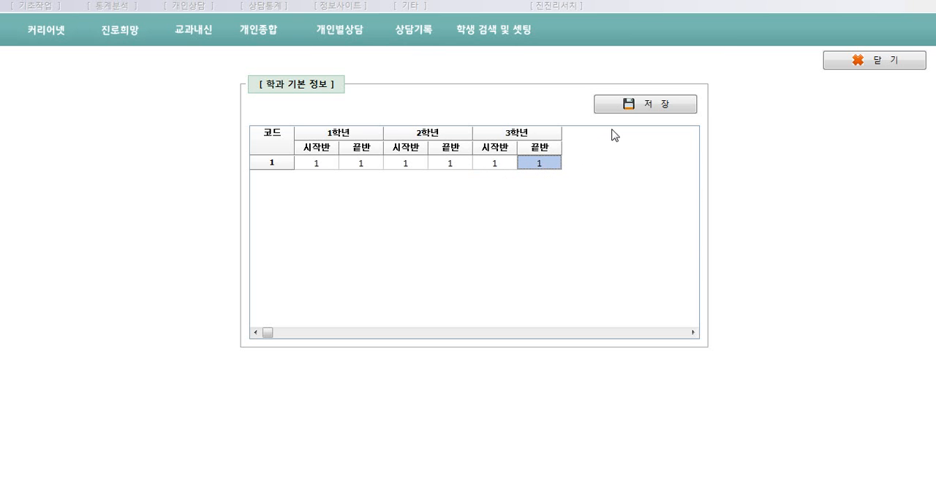
Save the class settings and close the 학과 기본 정보 form
left_click(656, 108)
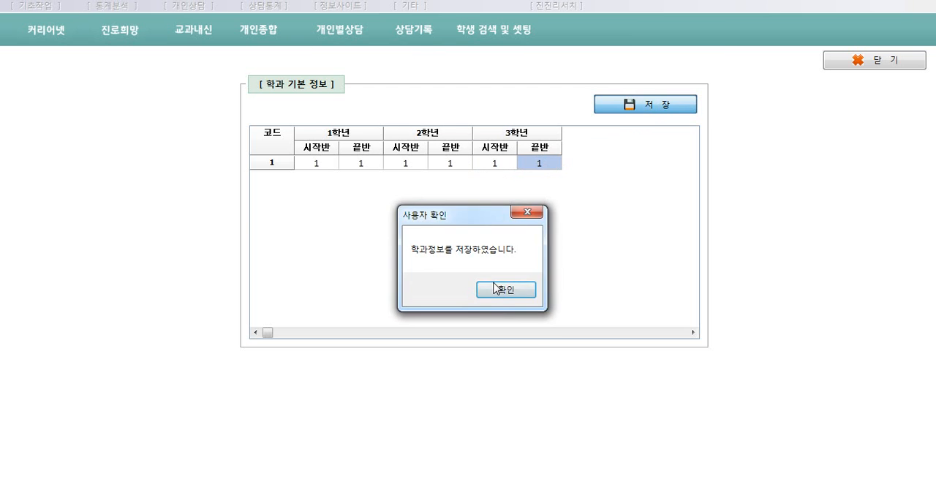
left_click(495, 289)
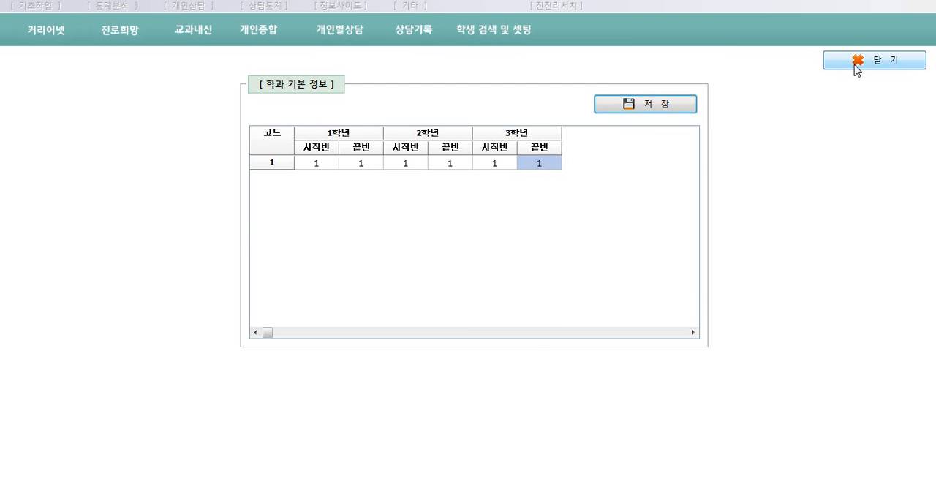
left_click(877, 61)
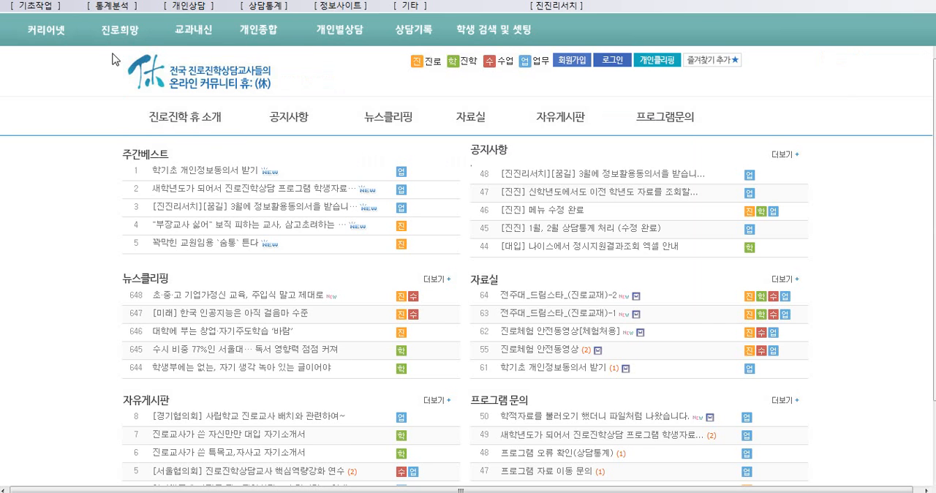
Open the student record entry form (학적입력), then view and close the detailed guide on downloading the 나이스 files
left_click(31, 6)
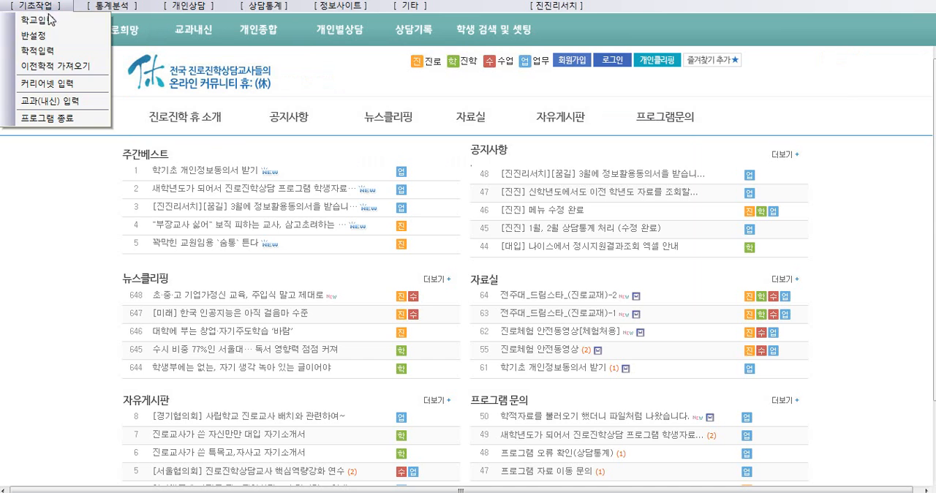
left_click(58, 53)
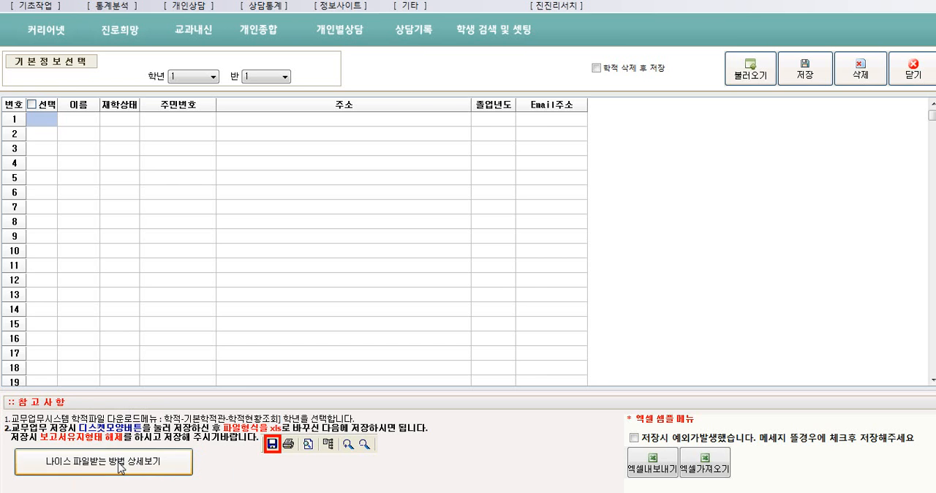
left_click(146, 462)
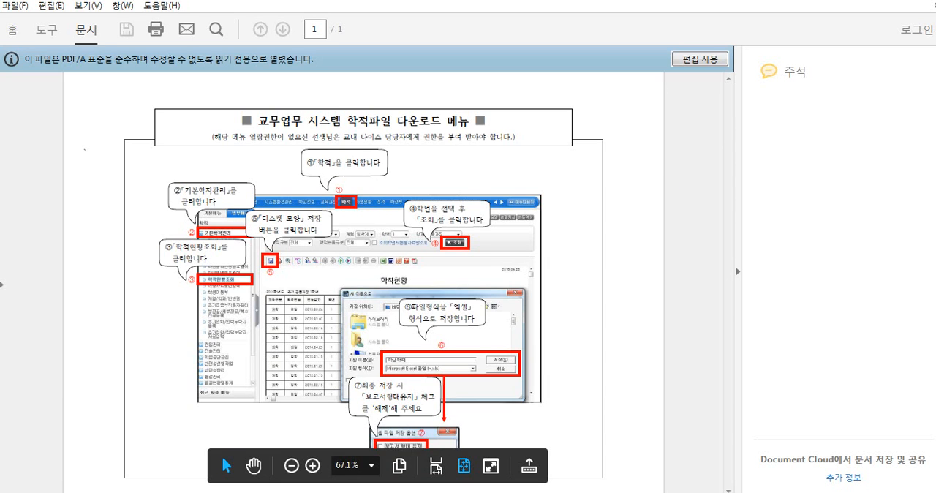
left_click(932, 4)
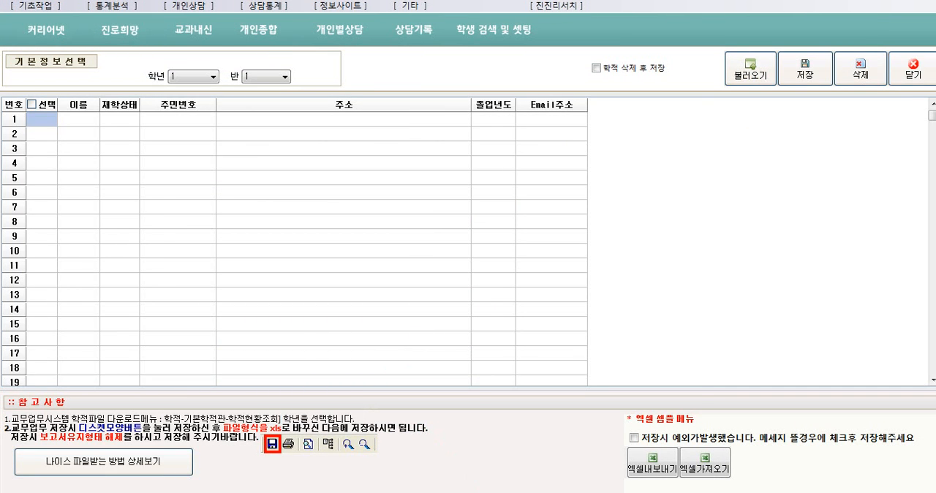
Switch to the file explorer and look in the 1_학적 folder inside 2016_진진(중)_샘플테이터(연습용)
mouse_move(538, 492)
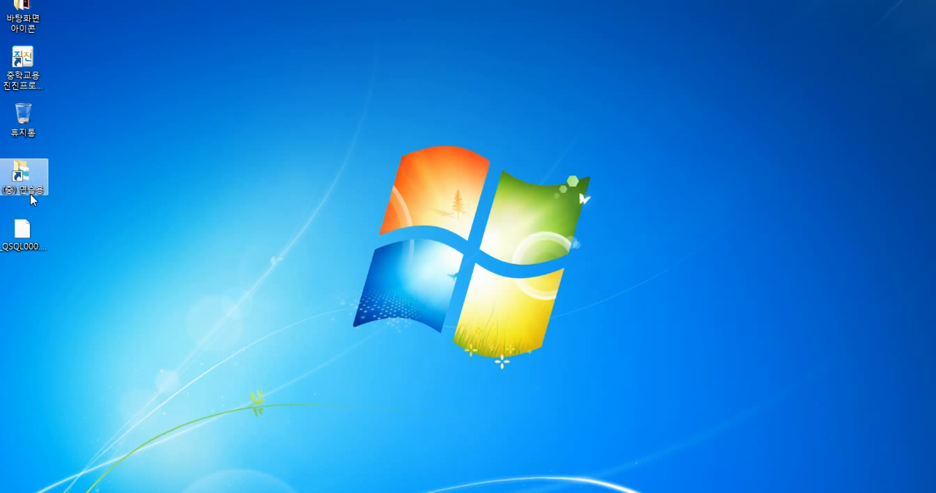
double_click(39, 181)
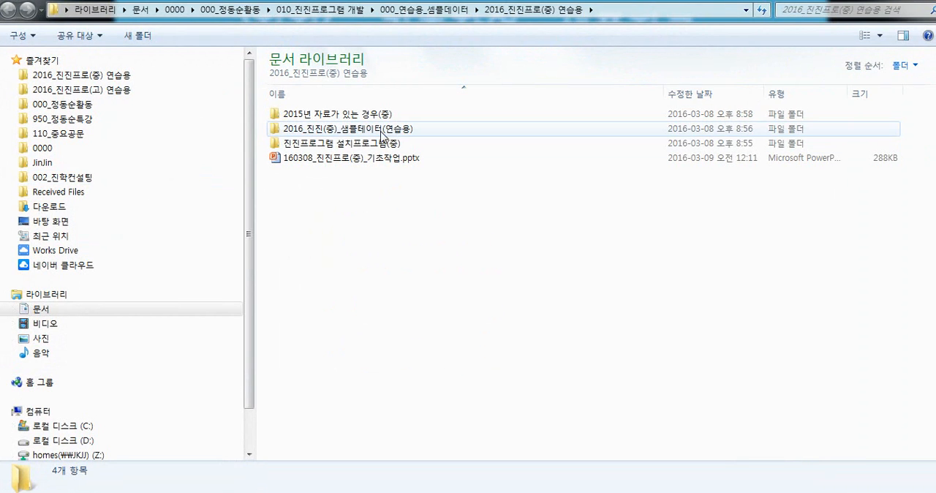
left_click(389, 135)
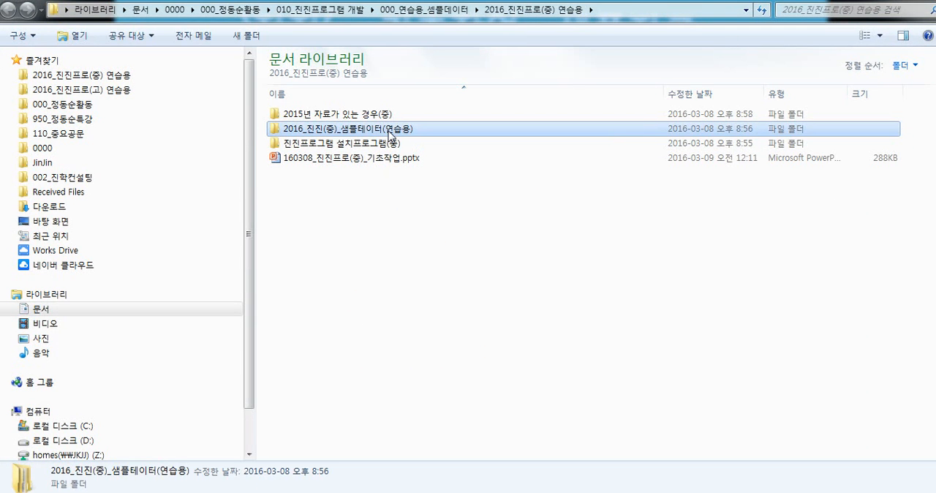
double_click(389, 132)
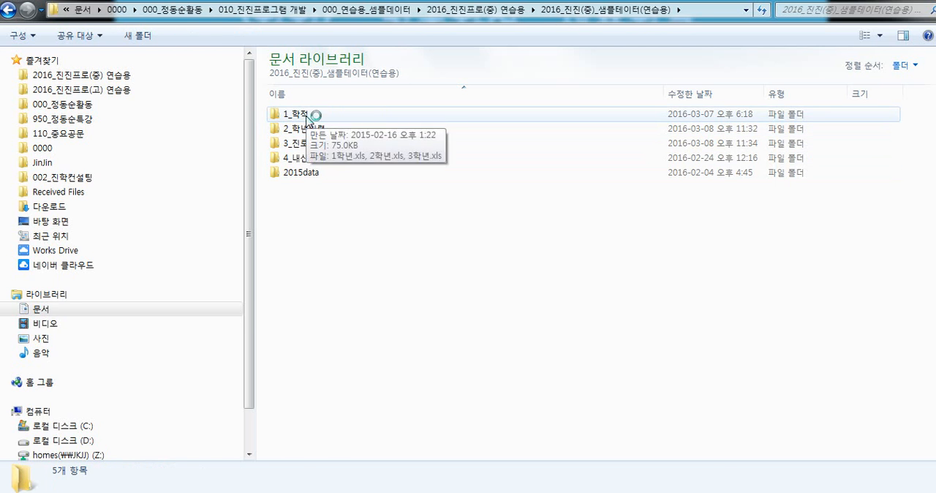
double_click(307, 117)
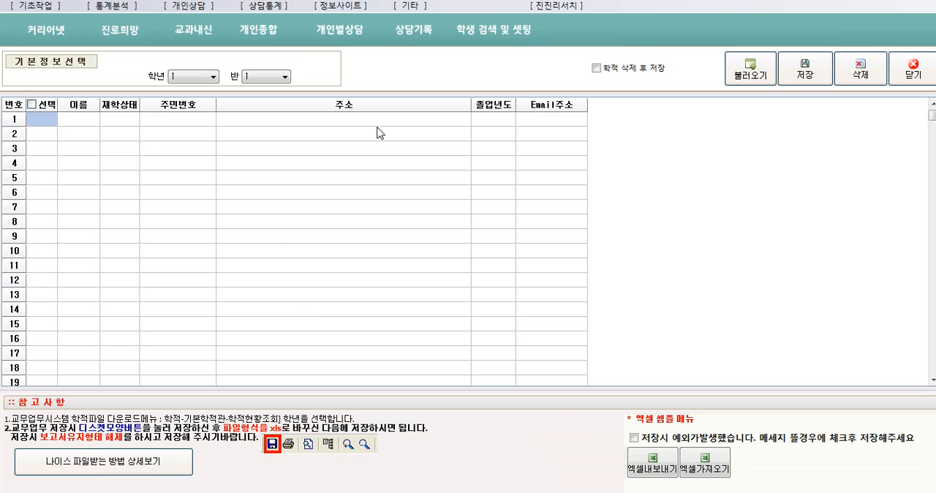
In 학적입력, load 1학년.xls from the sample data's 1_학적 folder and save the first-grade student records
left_click(749, 77)
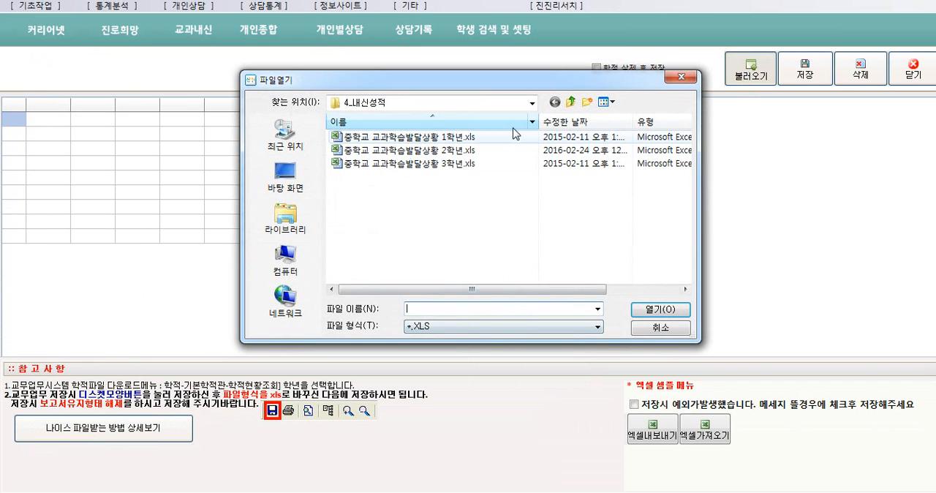
left_click(569, 102)
left_click(570, 102)
double_click(410, 149)
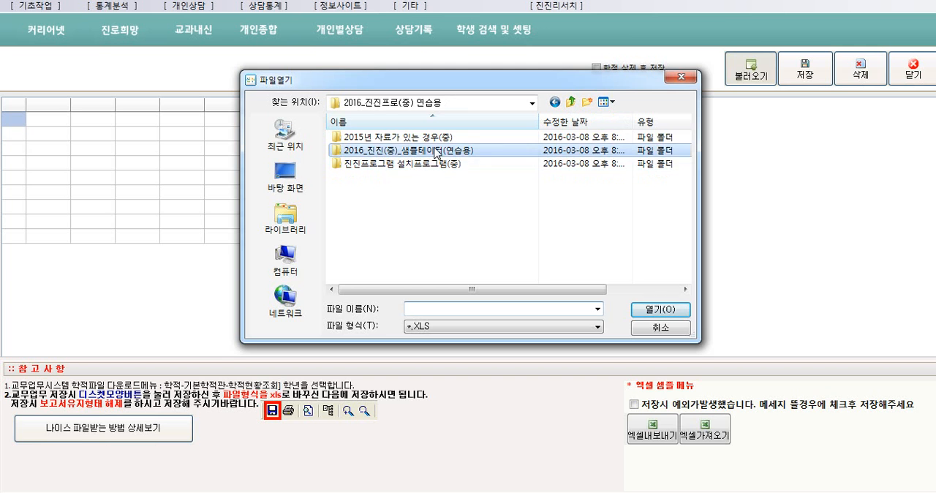
double_click(366, 138)
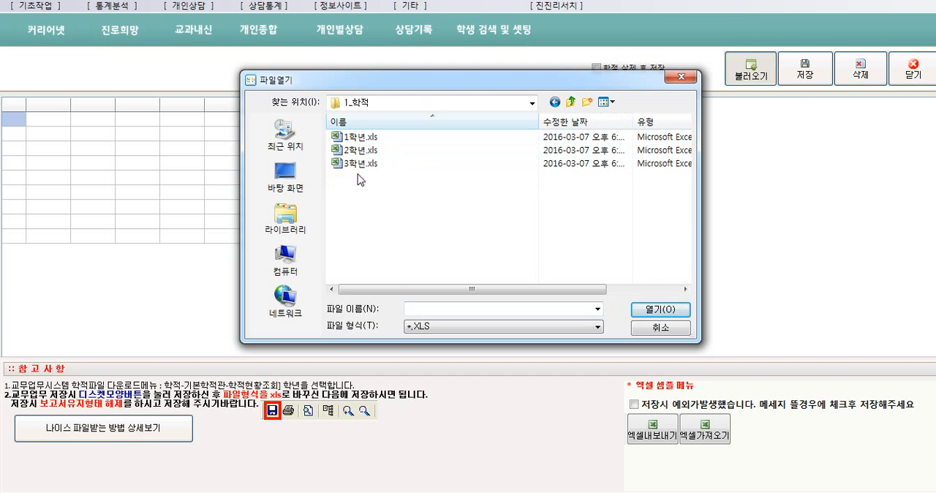
double_click(367, 139)
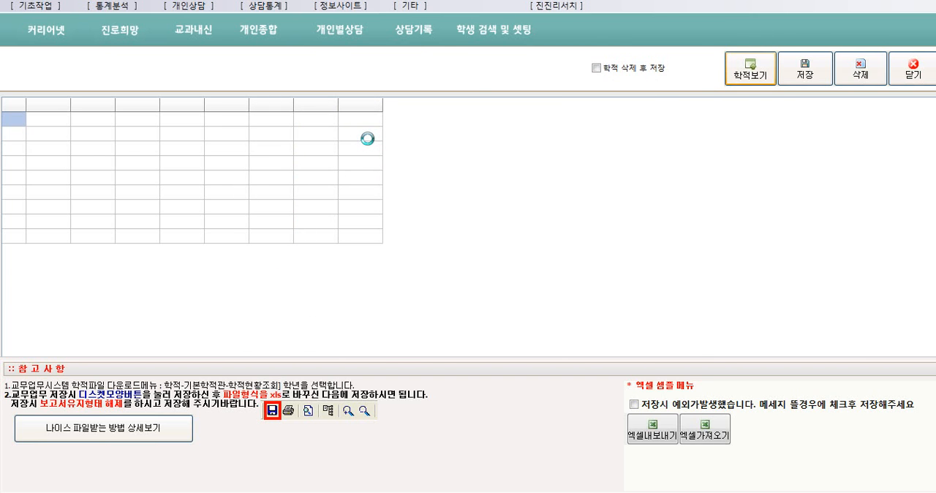
left_click(808, 72)
left_click(457, 289)
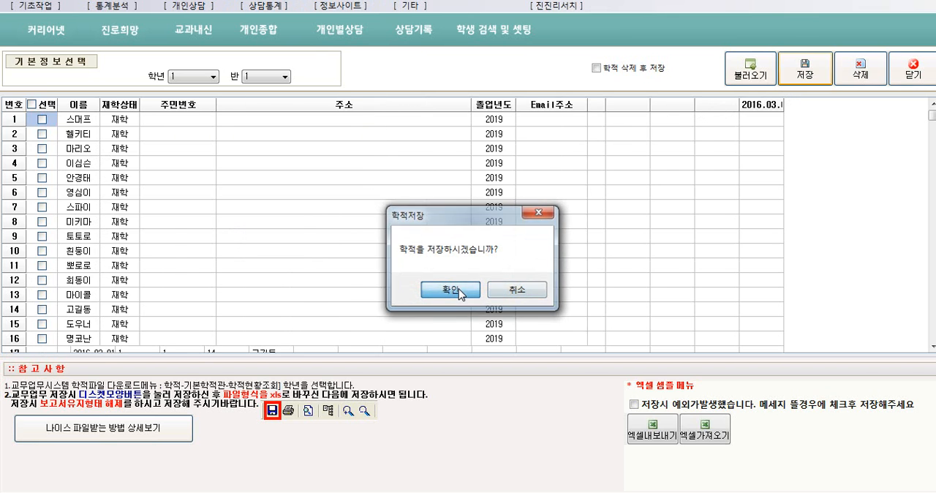
left_click(468, 270)
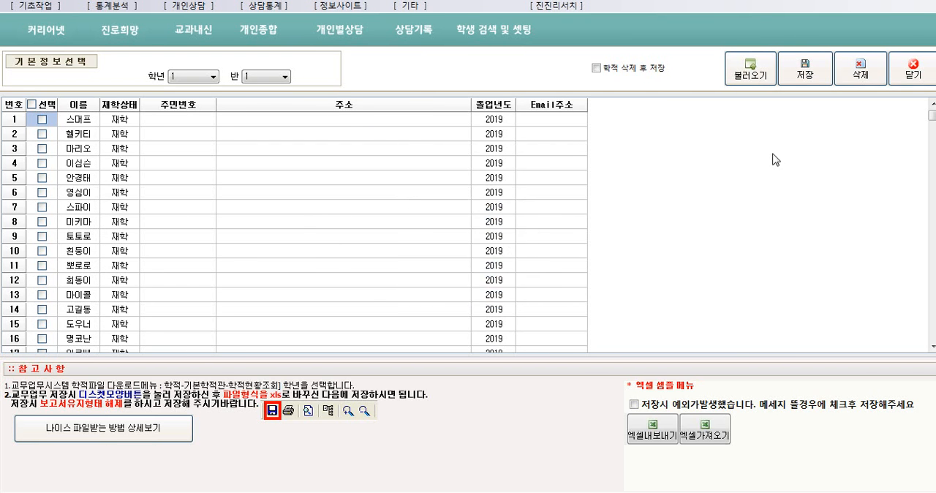
Load 2학년.xls from the 1_학적 folder and save the second-grade student records
left_click(756, 82)
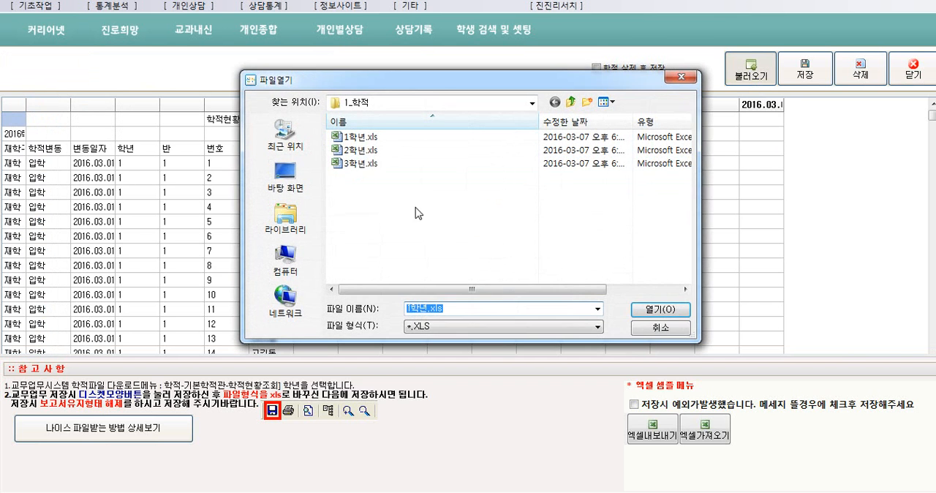
double_click(366, 150)
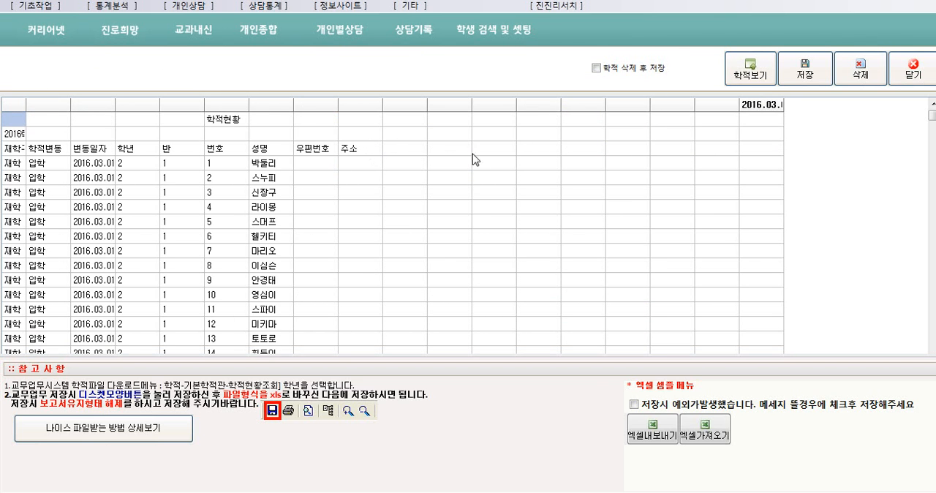
left_click(808, 76)
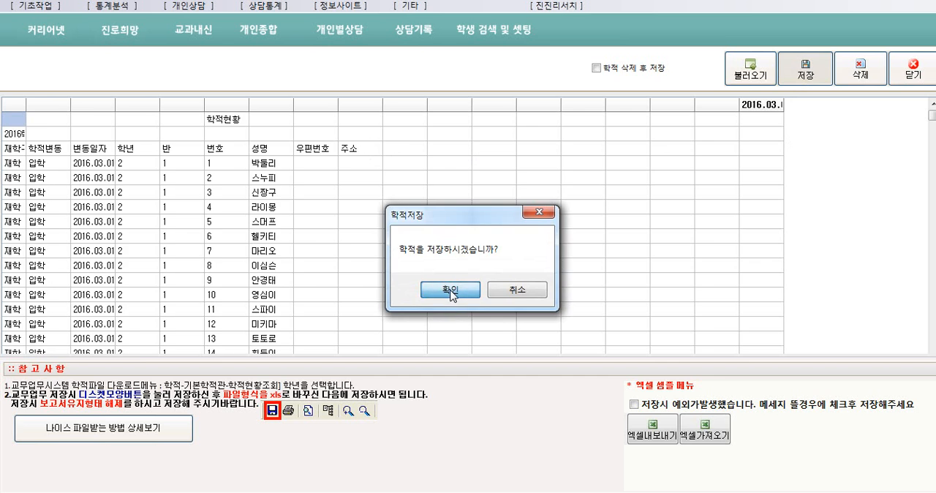
left_click(451, 293)
left_click(480, 282)
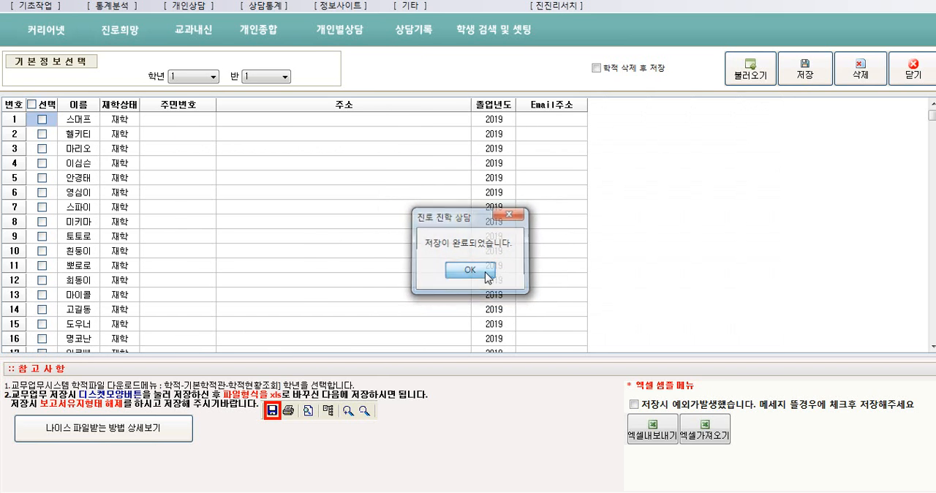
Load 3학년.xls from the 1_학적 folder and save the third-grade student records
left_click(749, 79)
double_click(366, 167)
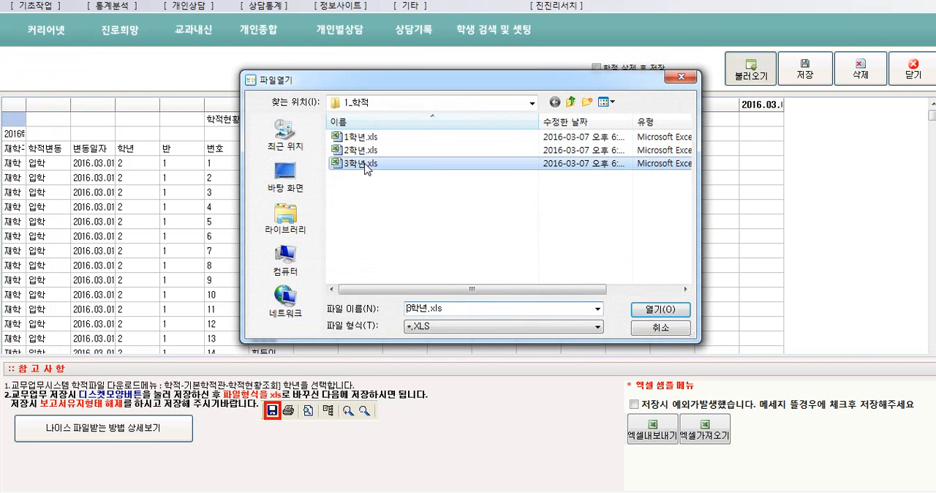
left_click(809, 77)
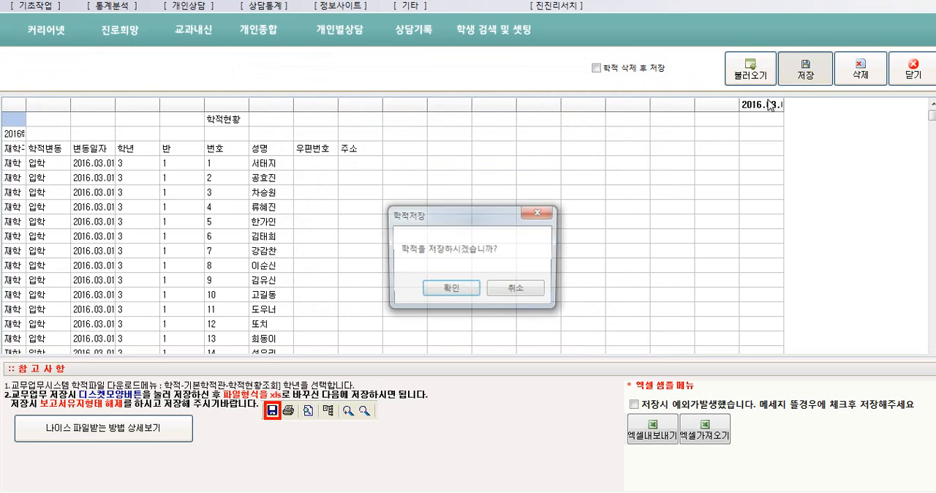
left_click(459, 285)
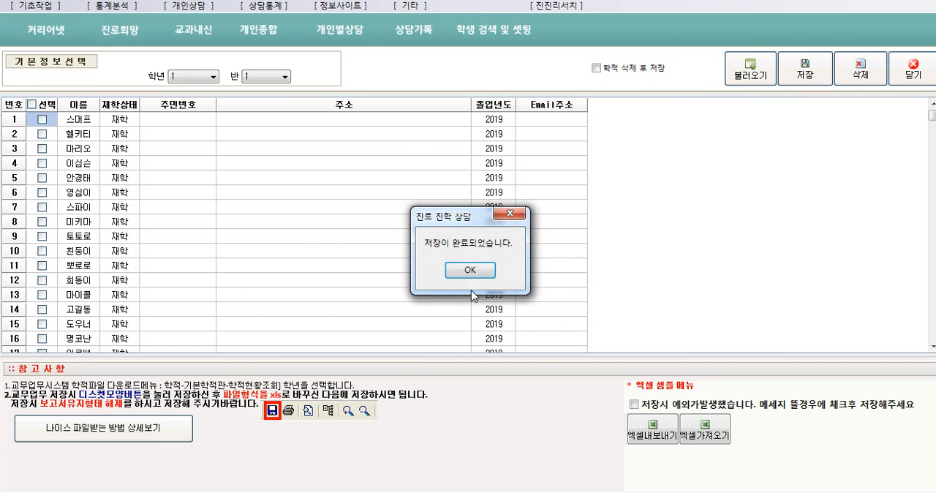
left_click(471, 271)
Check the saved student lists for the second and third grades, and close the 학적입력 form
left_click(199, 77)
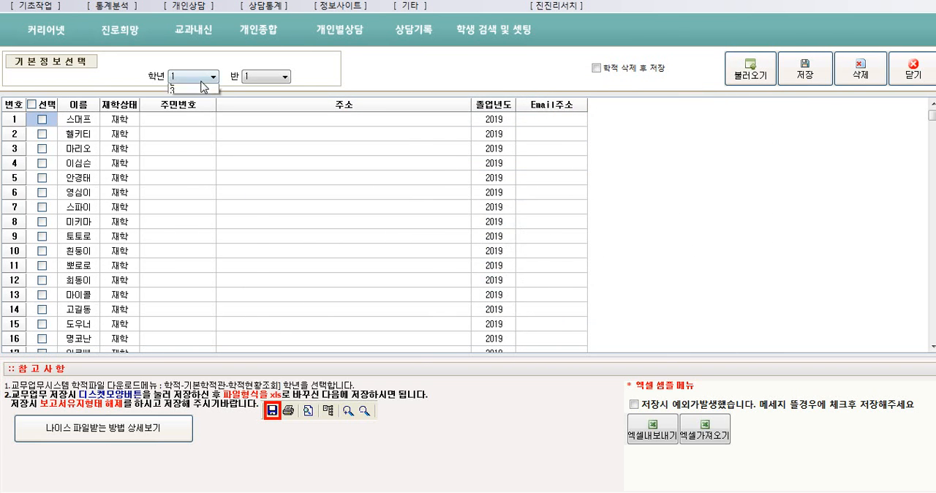
left_click(192, 97)
left_click(211, 77)
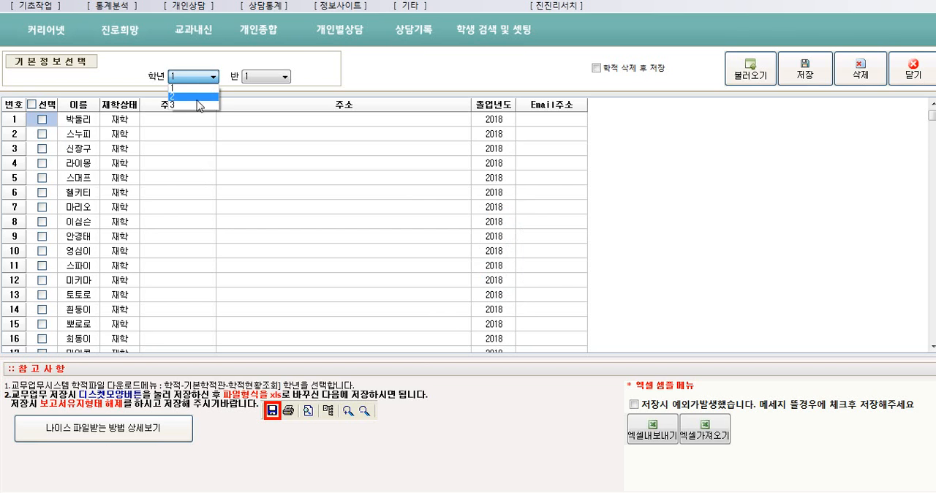
left_click(193, 106)
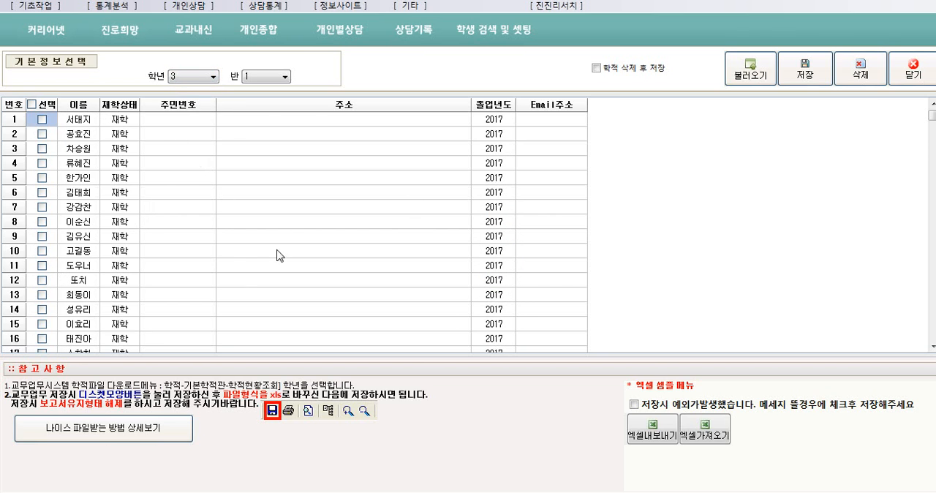
left_click(919, 75)
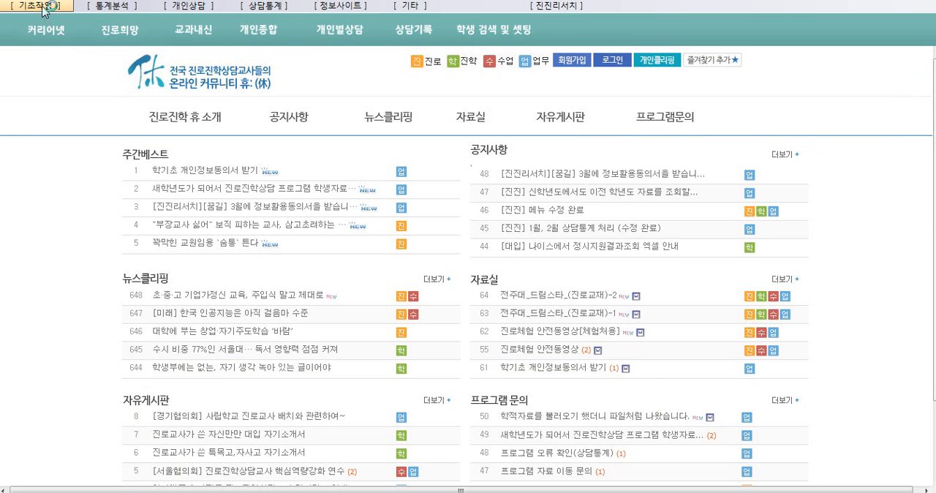
In 이전학적 가져오기, load and auto-save 3학년1반(학년이력).xls from the sample data's 2_학년이력 folder
left_click(40, 6)
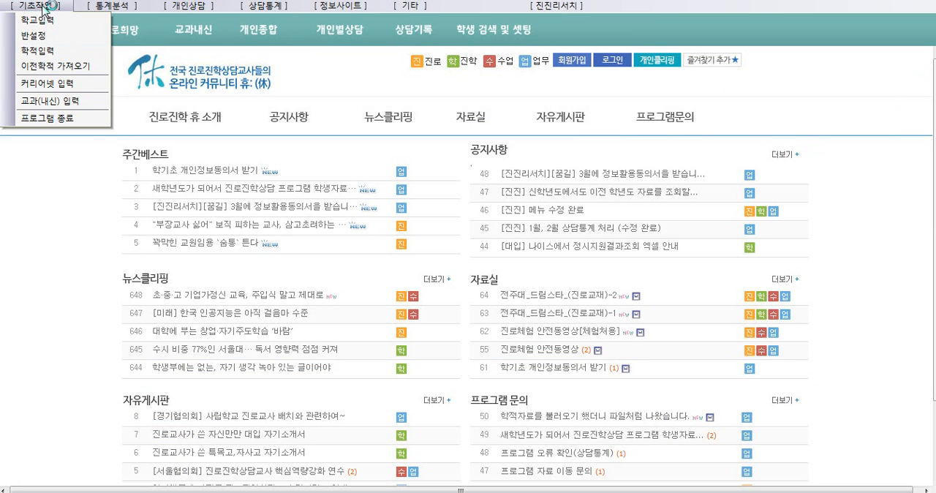
left_click(72, 69)
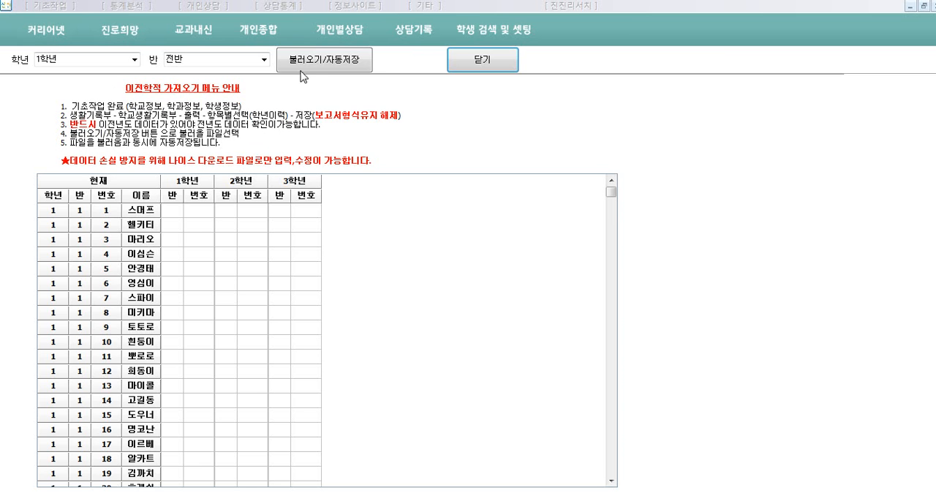
left_click(325, 64)
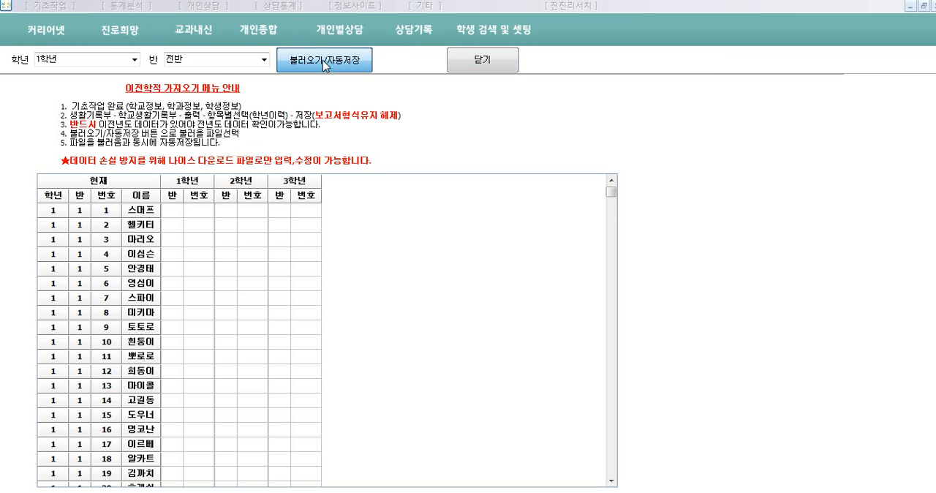
left_click(569, 104)
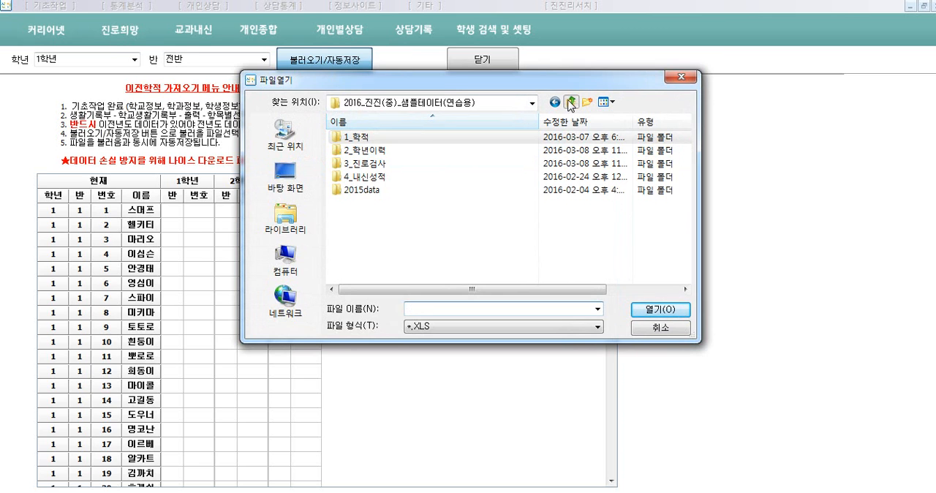
double_click(371, 148)
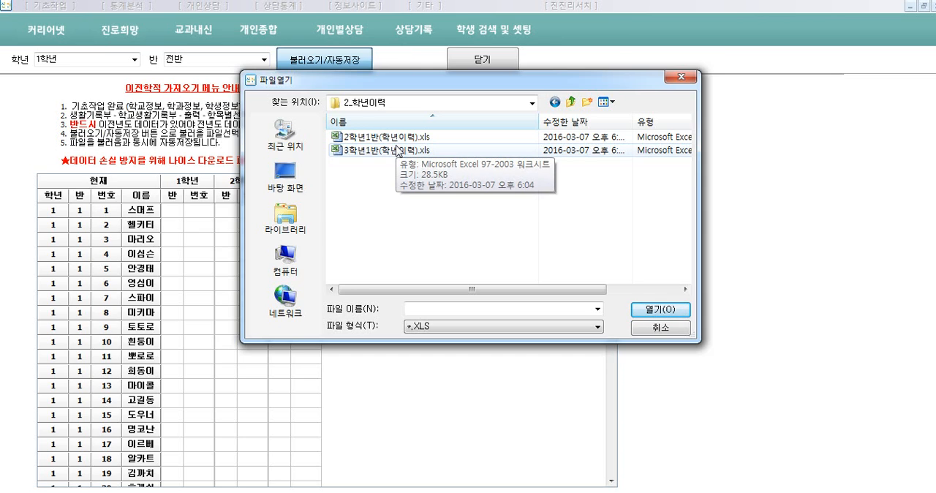
left_click(388, 151)
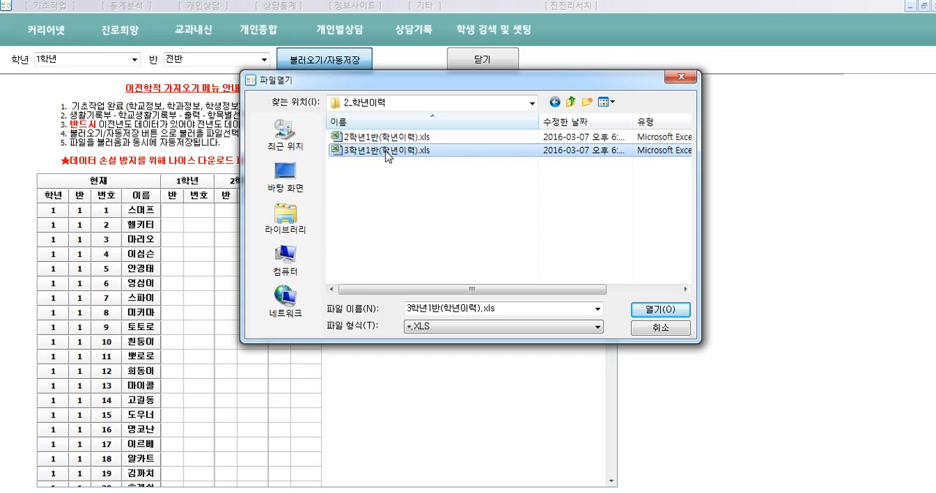
double_click(388, 151)
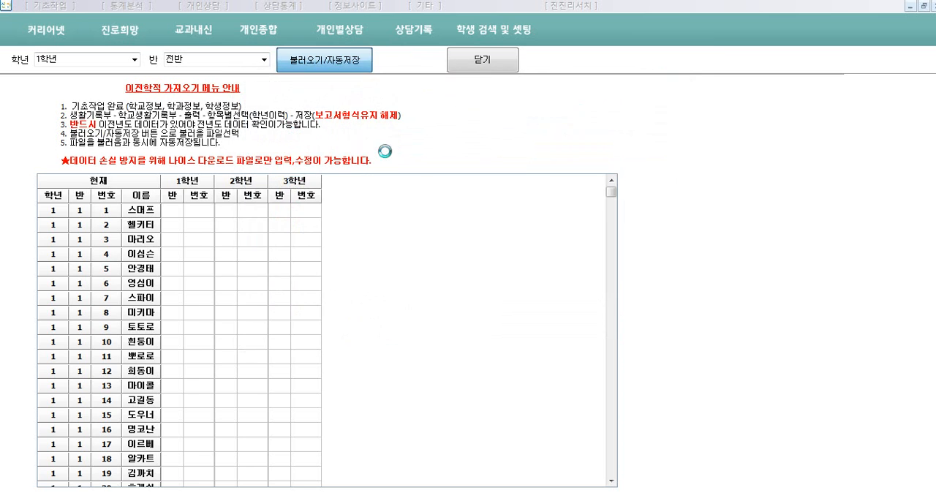
left_click(472, 276)
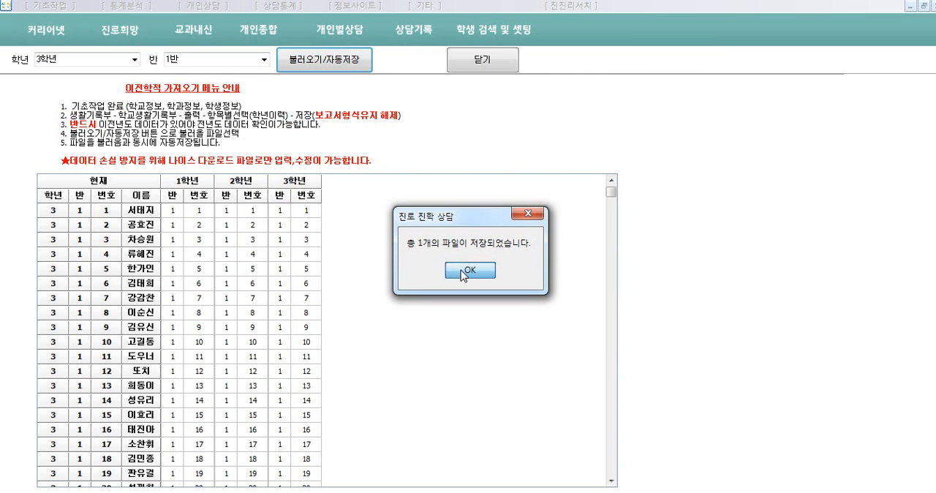
left_click(466, 271)
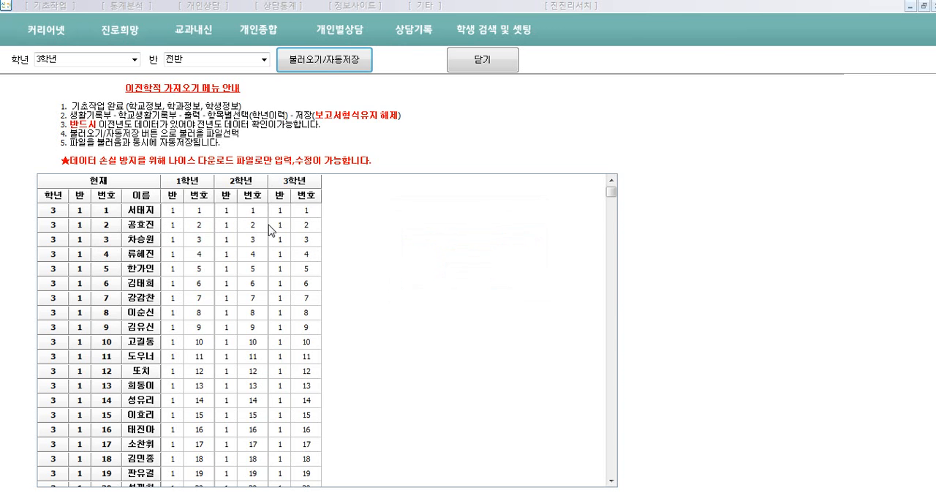
Load and auto-save 2학년1반(학년이력).xls from the 2_학년이력 folder, and close the 이전학적 가져오기 form
left_click(324, 59)
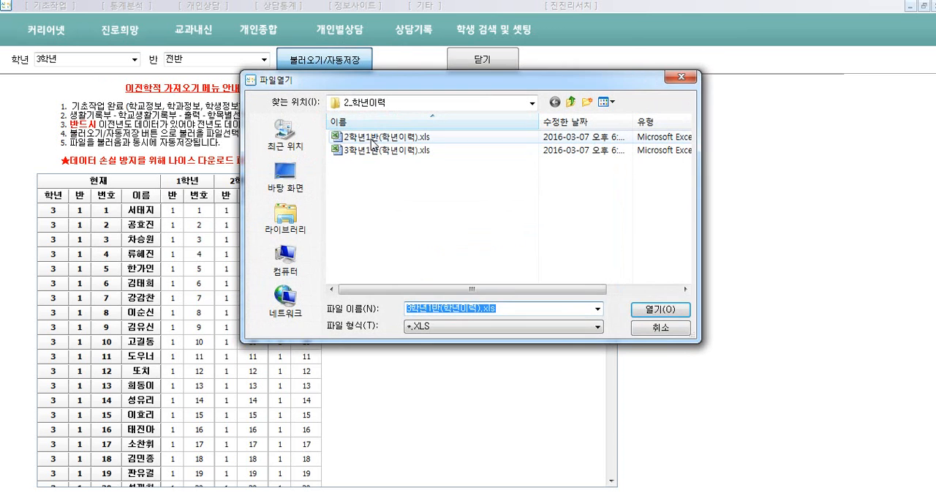
left_click(375, 138)
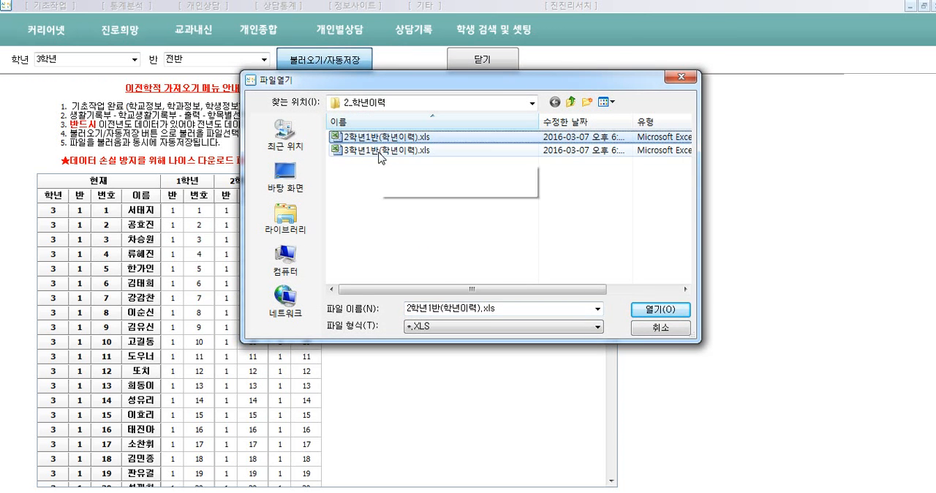
left_click(381, 152, "ctrl")
left_click(388, 137)
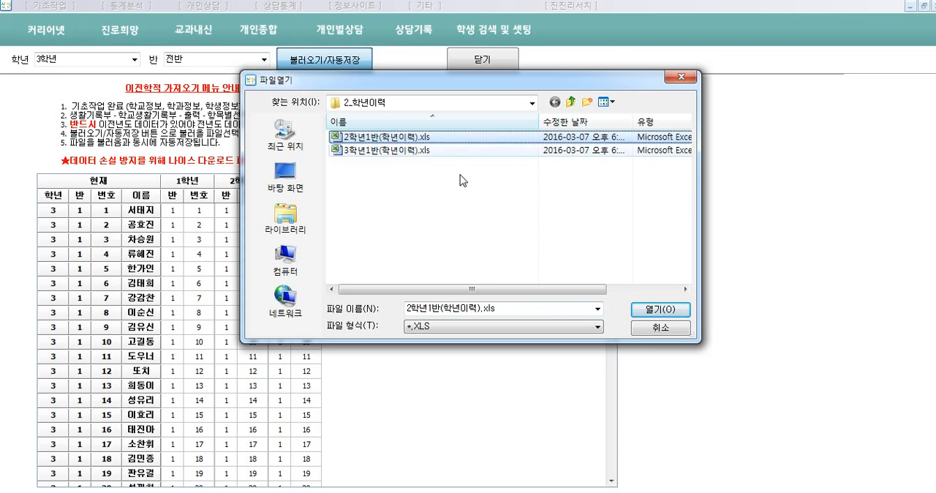
left_click(653, 315)
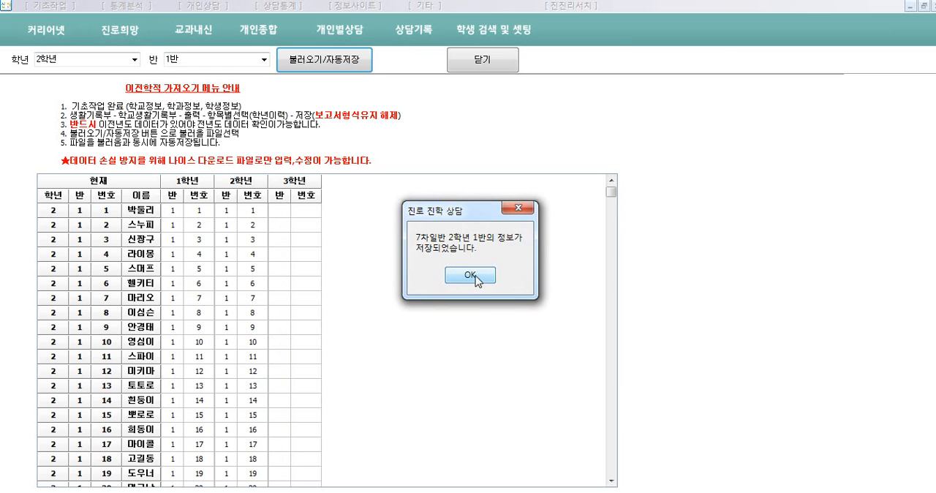
left_click(474, 275)
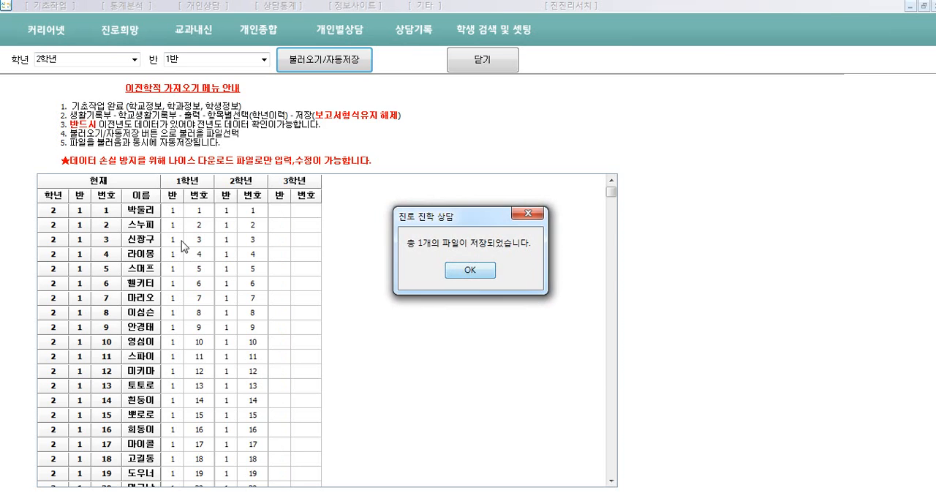
left_click(469, 270)
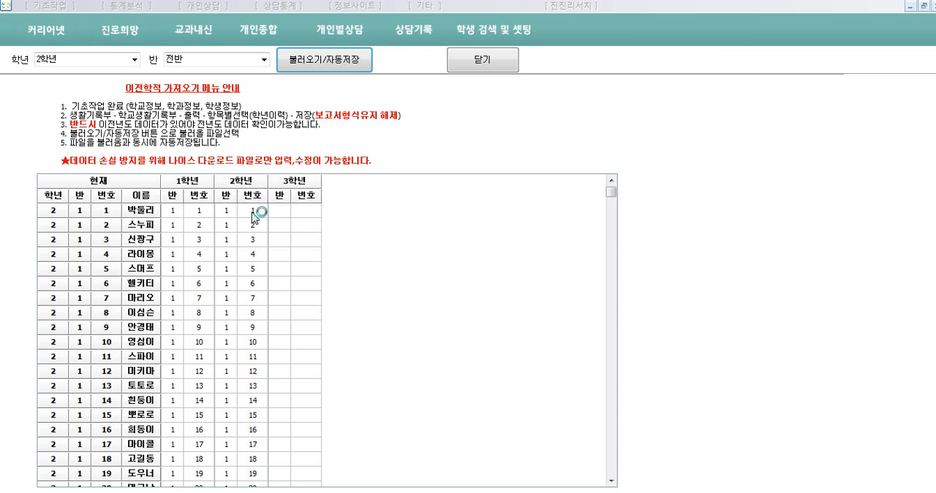
left_click(479, 64)
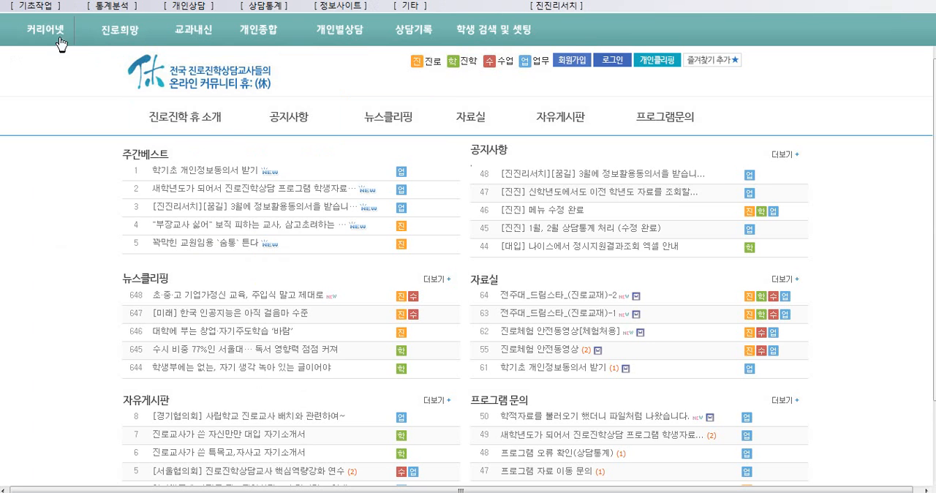
Open the 커리어넷 입력 form and set the career test date to 2016-03-04
left_click(44, 7)
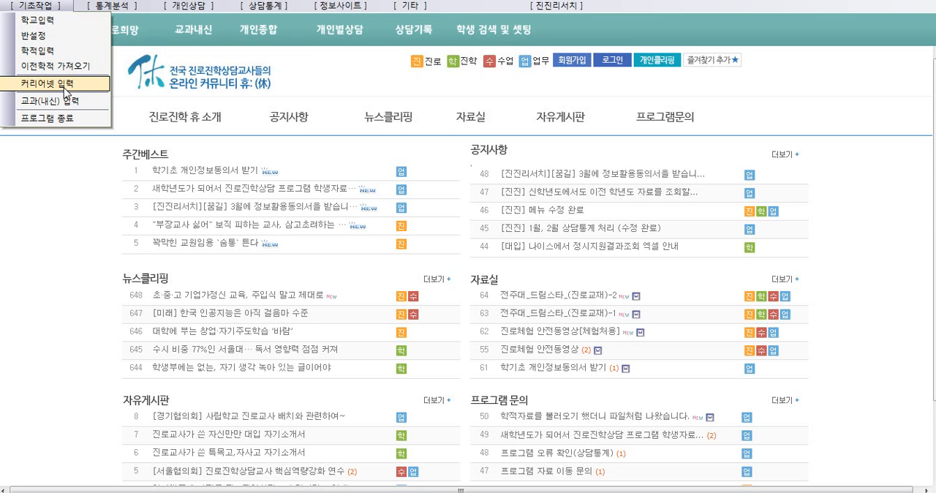
left_click(66, 85)
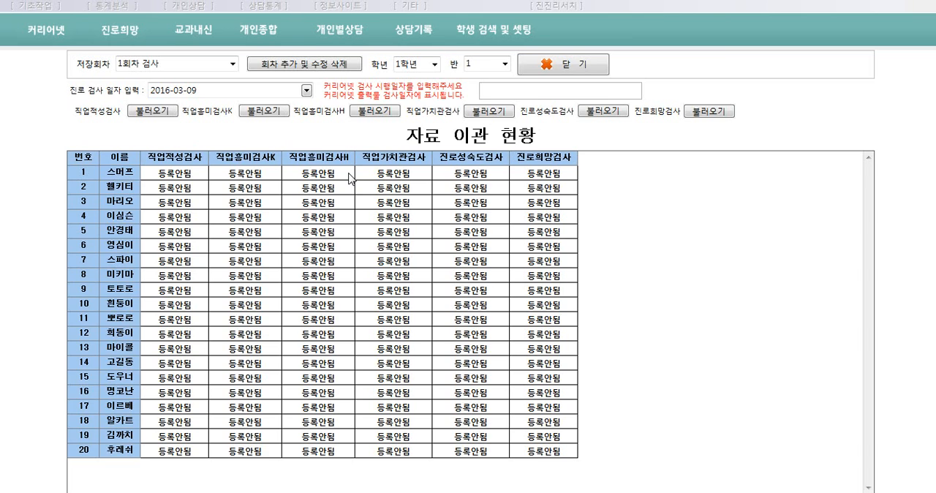
left_click(306, 90)
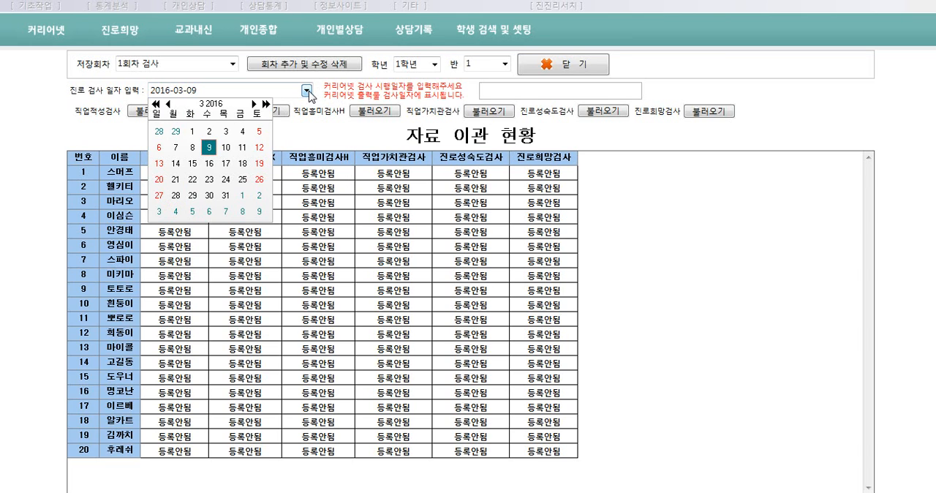
left_click(243, 133)
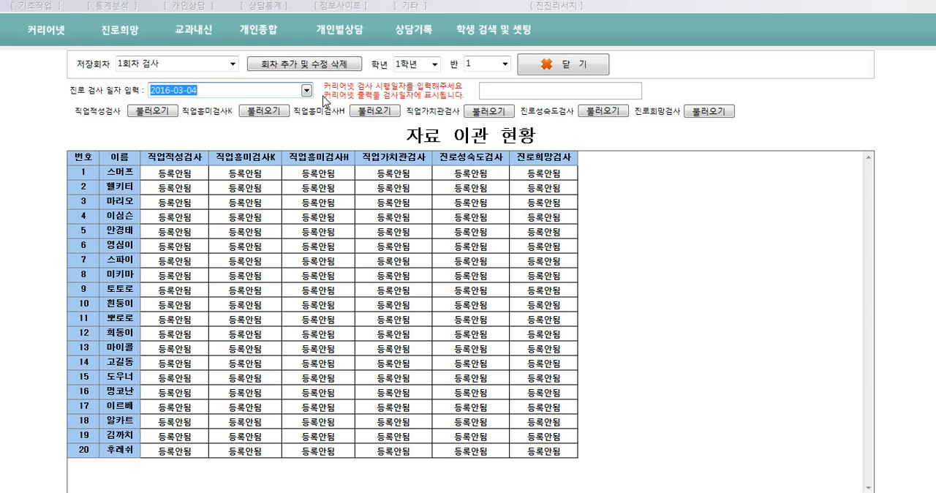
Import the 직업적성검사 results from 직업적성검사.xls in the sample data's 3_진로검사 folder
left_click(158, 111)
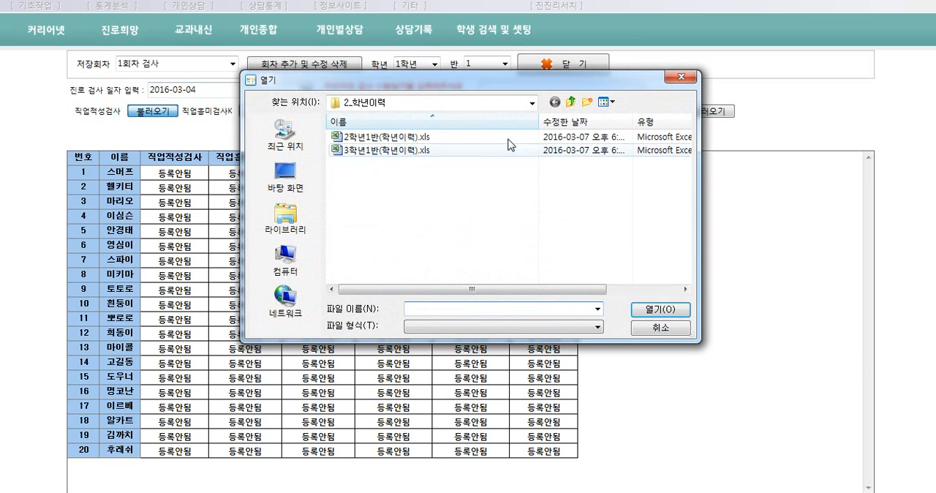
left_click(569, 102)
double_click(376, 170)
double_click(379, 151)
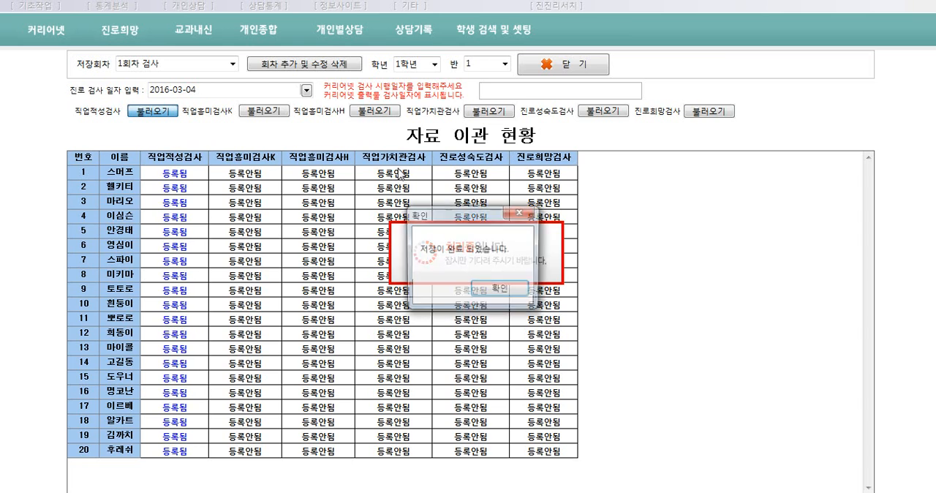
left_click(511, 293)
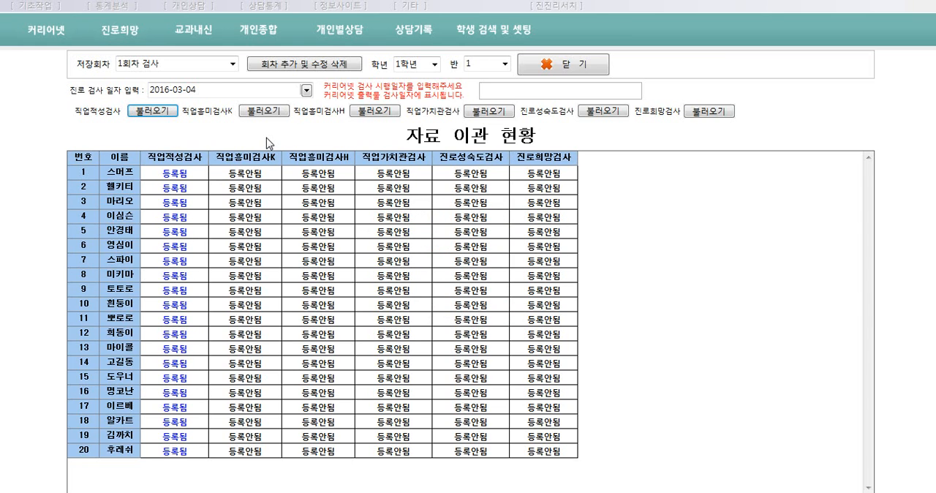
Check the test registration status for the second grade, and return the list to the first grade
left_click(439, 65)
left_click(415, 92)
left_click(434, 66)
left_click(415, 78)
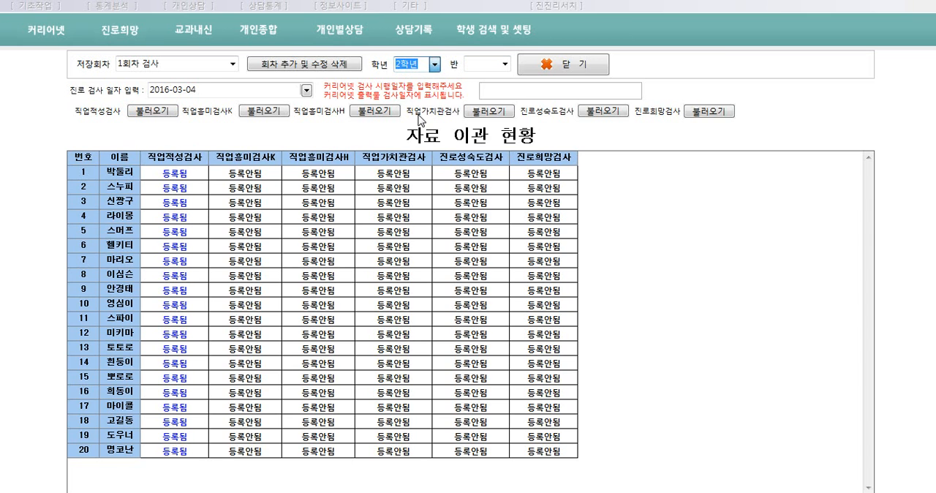
Import the 직업흥미검사K results from 직업흥미검사K형.xls in the 3_진로검사 folder
left_click(268, 113)
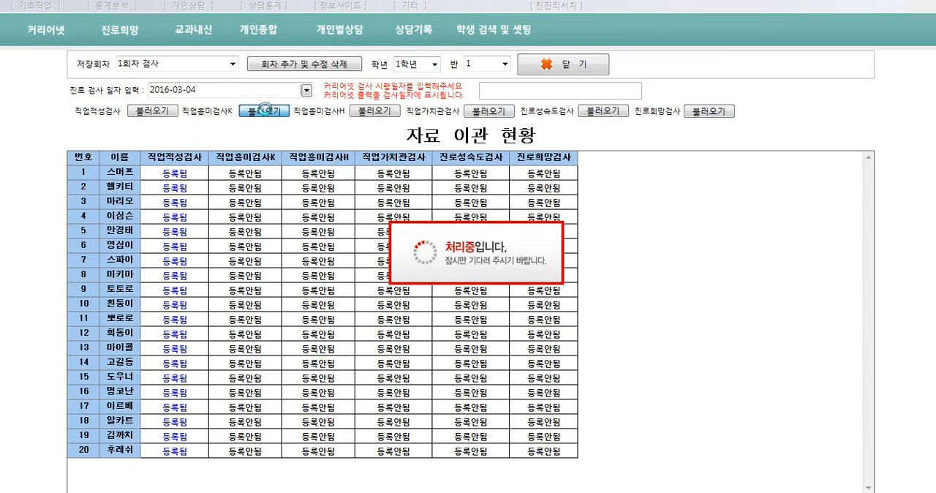
left_click(402, 178)
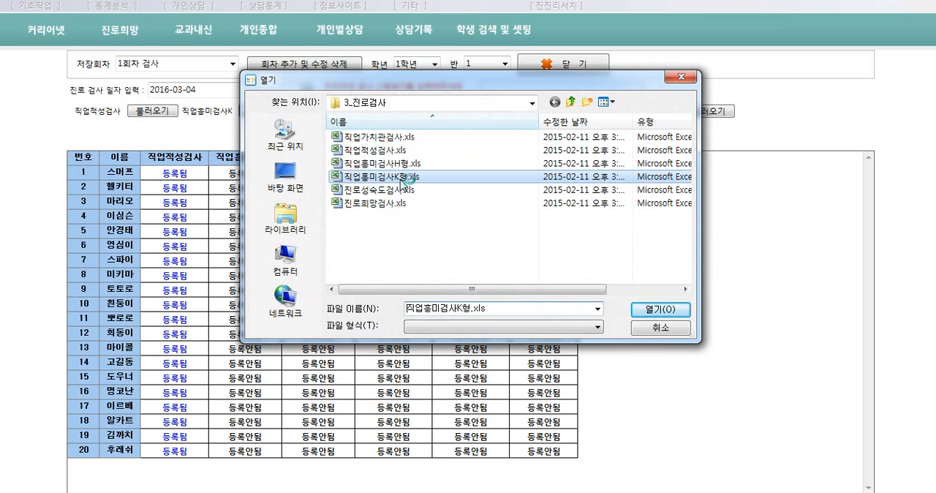
left_click(655, 309)
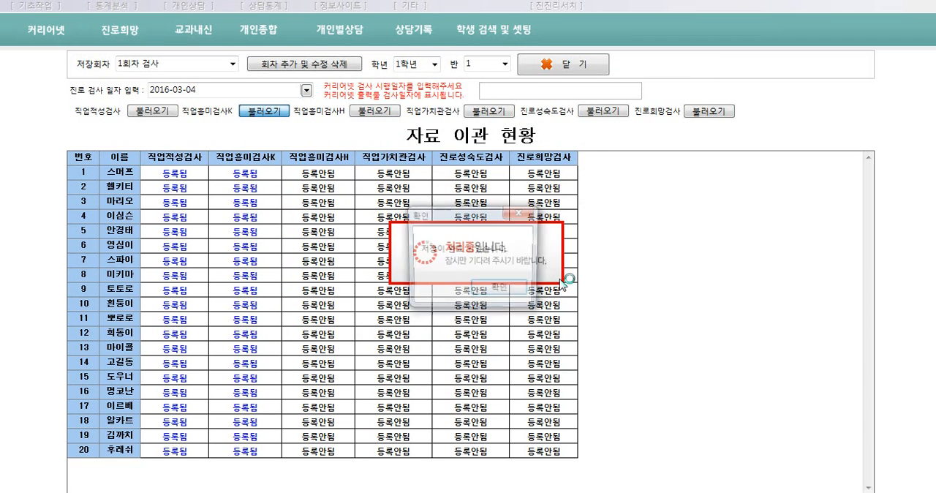
left_click(518, 293)
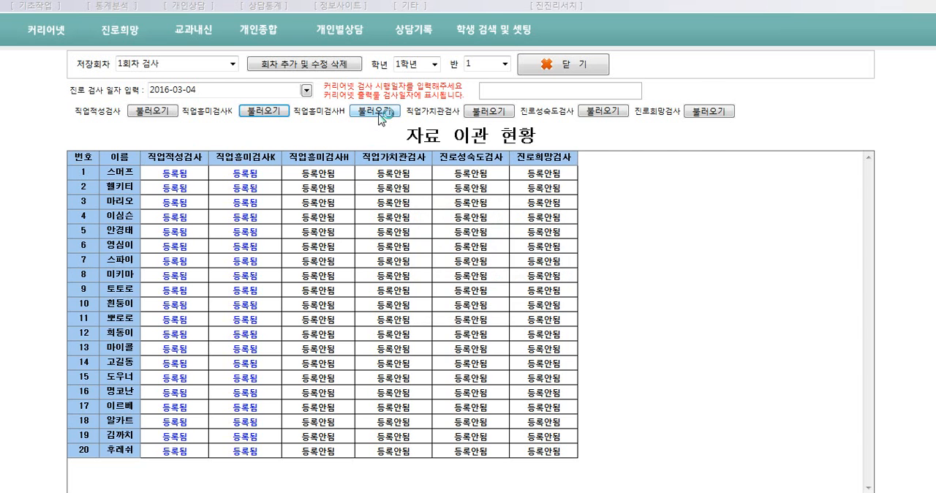
Import the 직업흥미검사H results from 직업흥미검사H형.xls in the 3_진로검사 folder
left_click(375, 111)
left_click(370, 163)
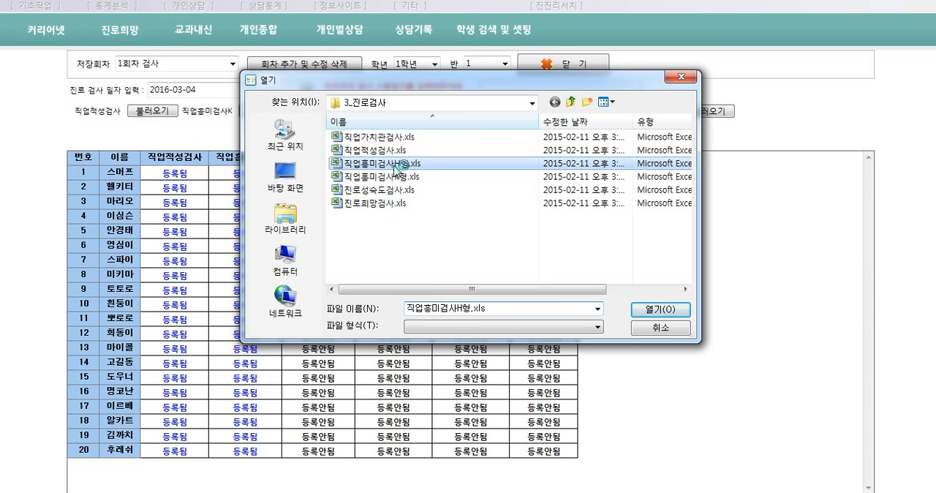
left_click(660, 309)
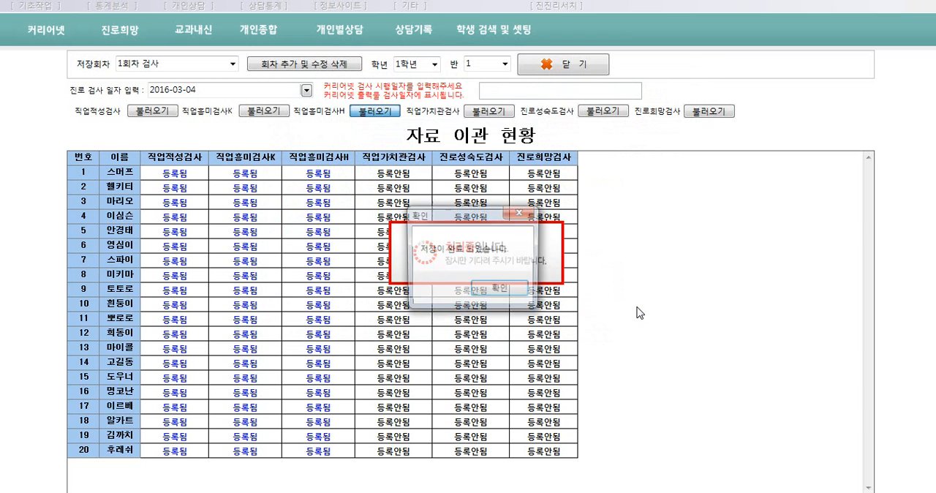
left_click(521, 292)
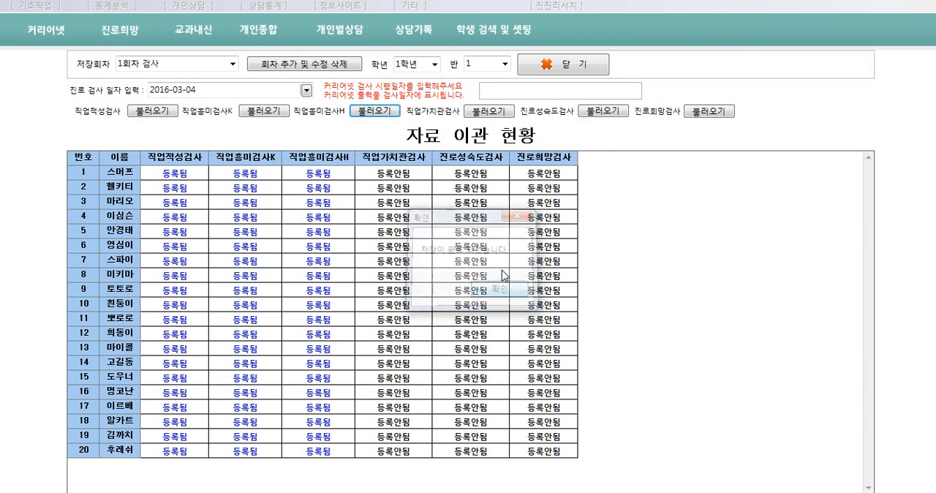
Import the 직업가치관검사 results from 직업가치관검사.xls in the 3_진로검사 folder
left_click(488, 113)
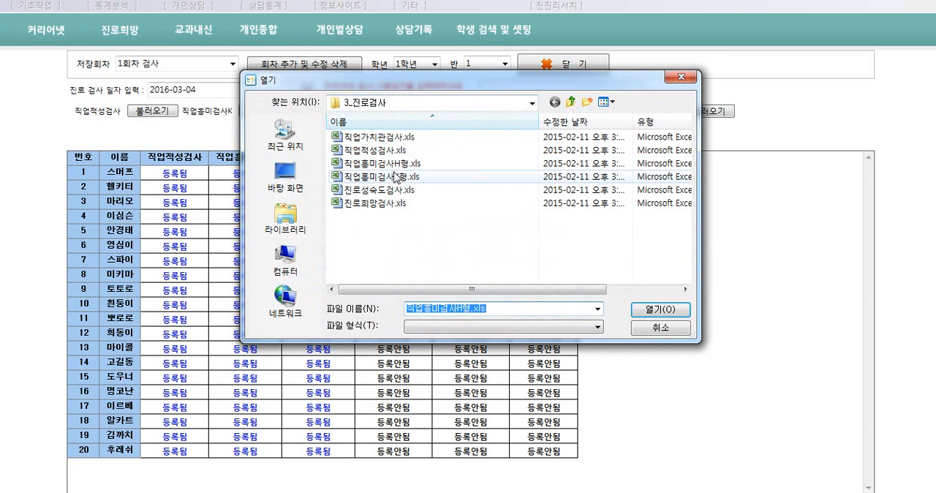
left_click(378, 137)
left_click(661, 309)
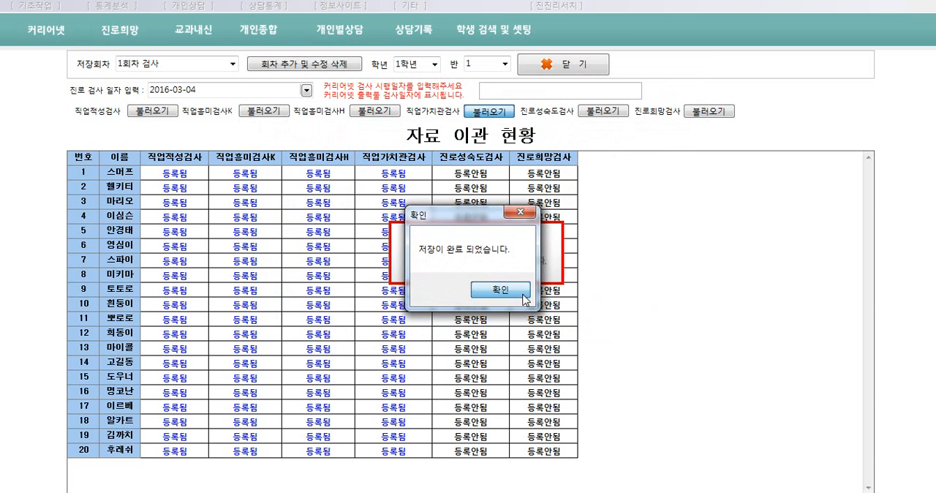
left_click(502, 290)
Import the 진로성숙도검사 results from 진로성숙도검사.xls in the 3_진로검사 folder
left_click(609, 111)
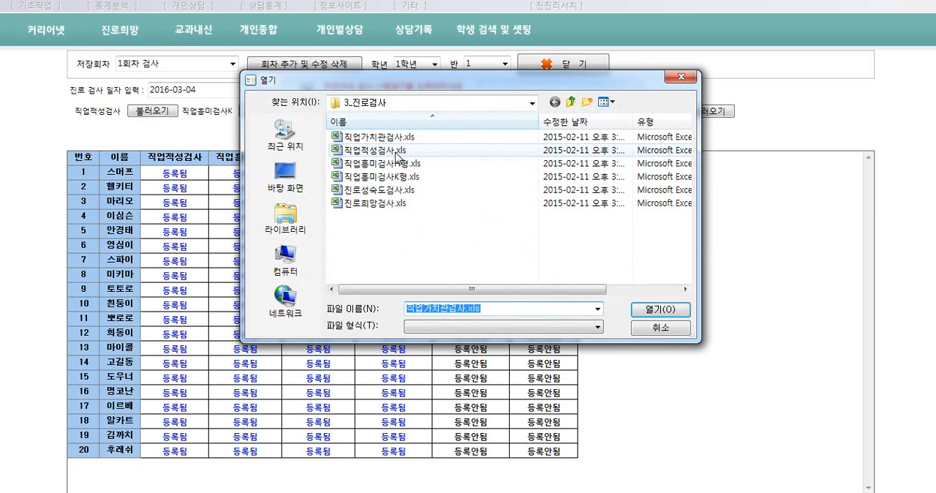
left_click(400, 188)
left_click(660, 308)
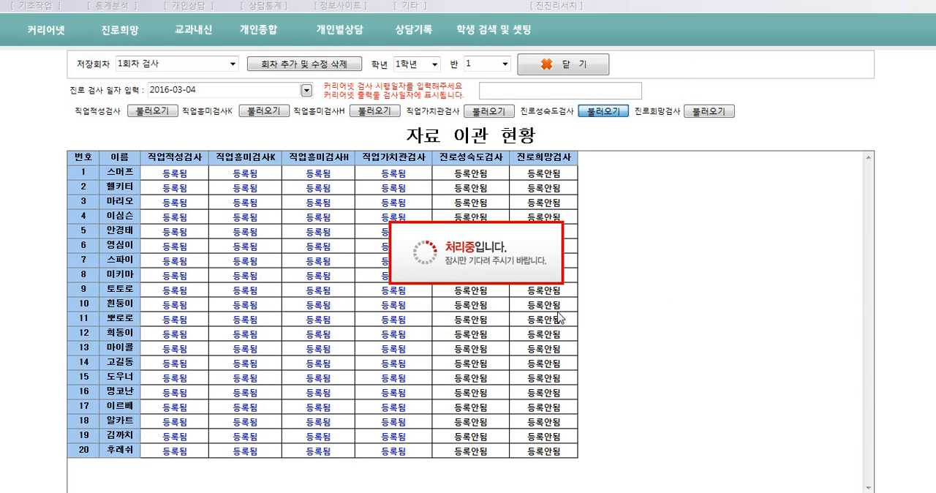
left_click(495, 290)
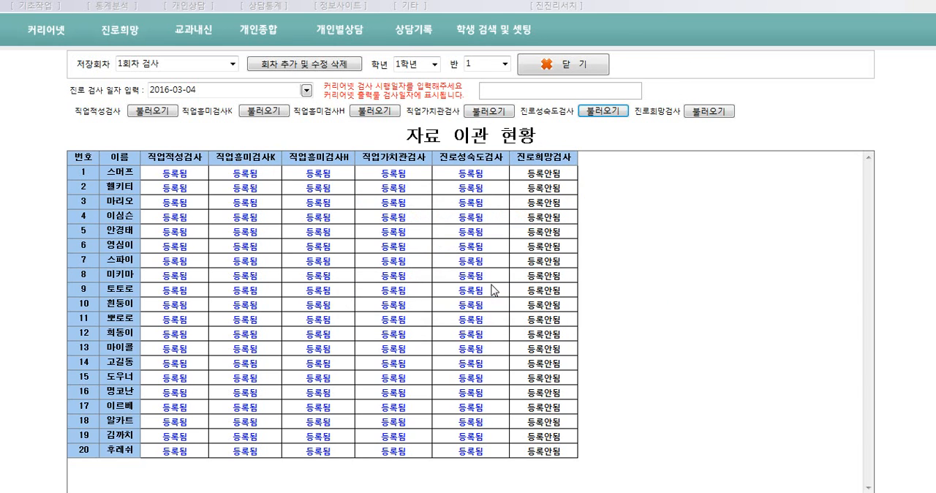
Import the 진로희망검사 results from 진로희망검사.xls in the 3_진로검사 folder, and close the 커리어넷 input form
left_click(706, 111)
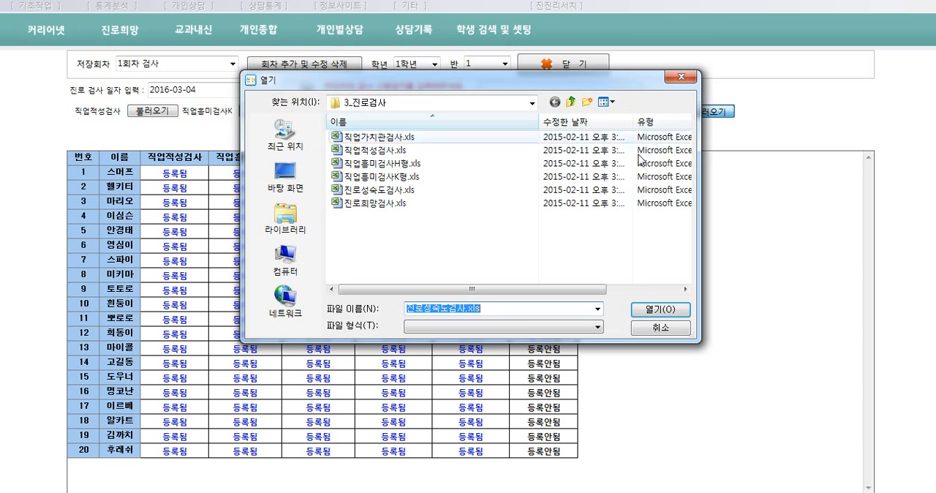
left_click(386, 205)
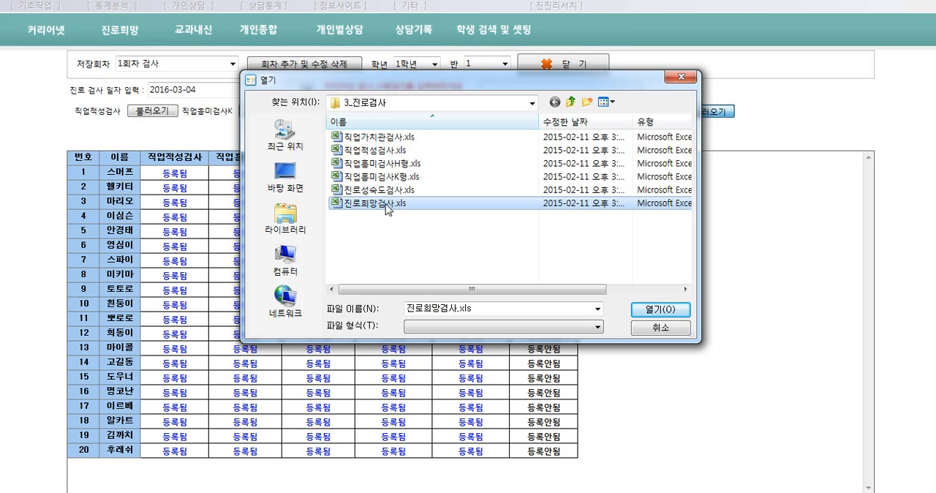
left_click(661, 310)
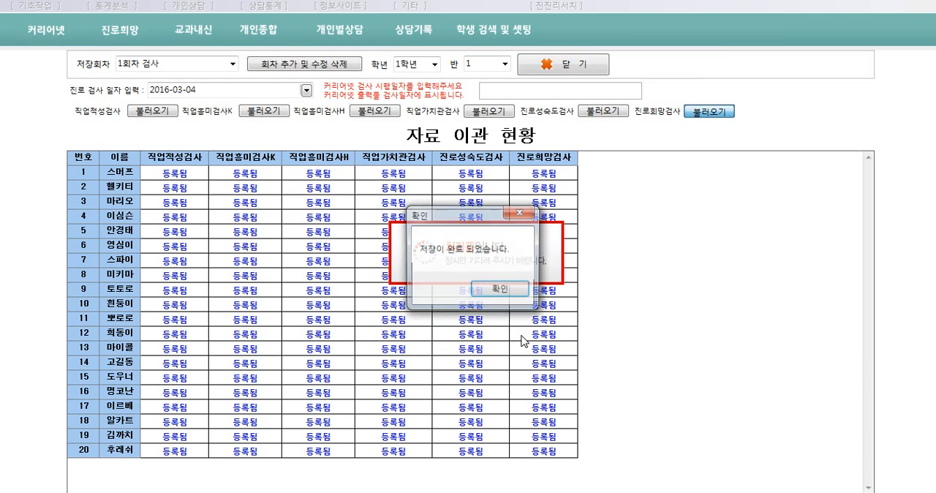
left_click(501, 291)
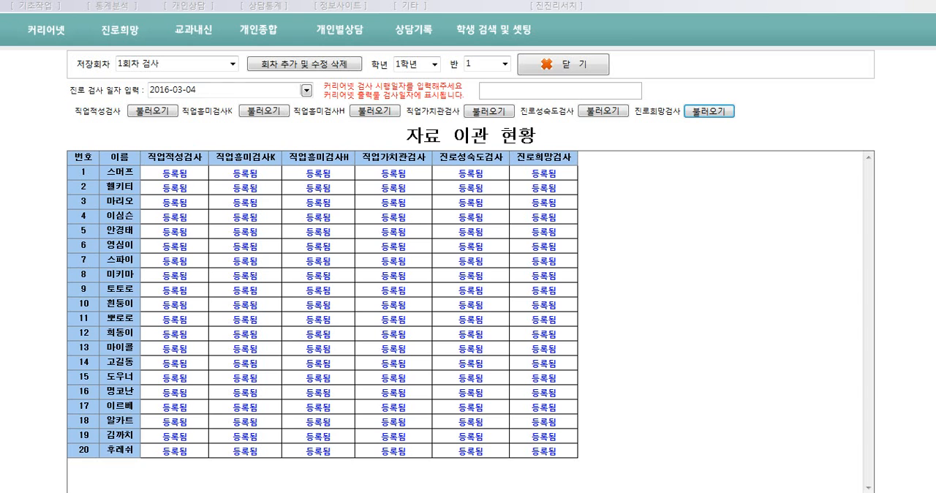
left_click(577, 67)
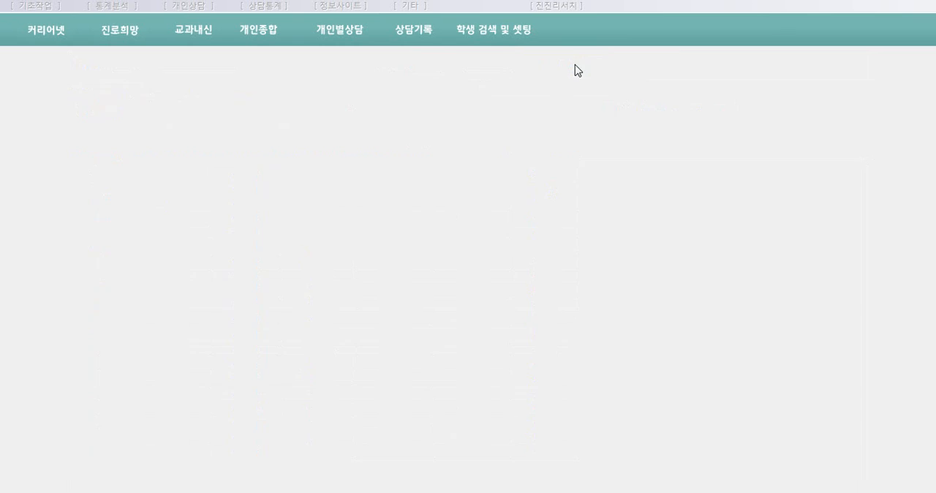
Open the subject grade input form, and view and close the detailed guide on downloading 나이스 grade files
left_click(38, 7)
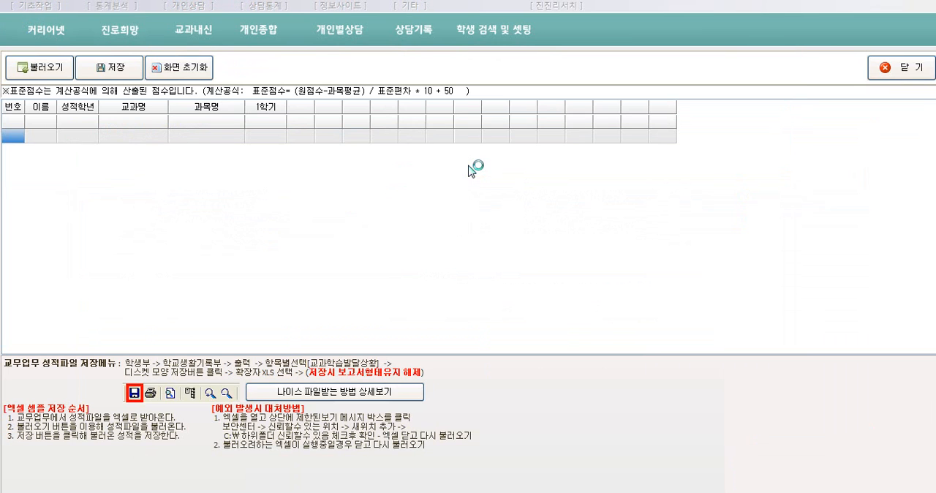
left_click(360, 392)
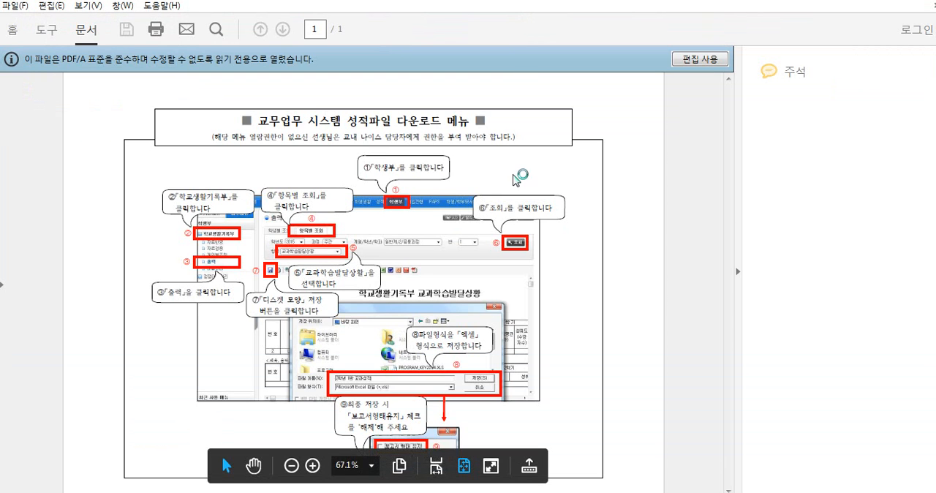
left_click(925, 0)
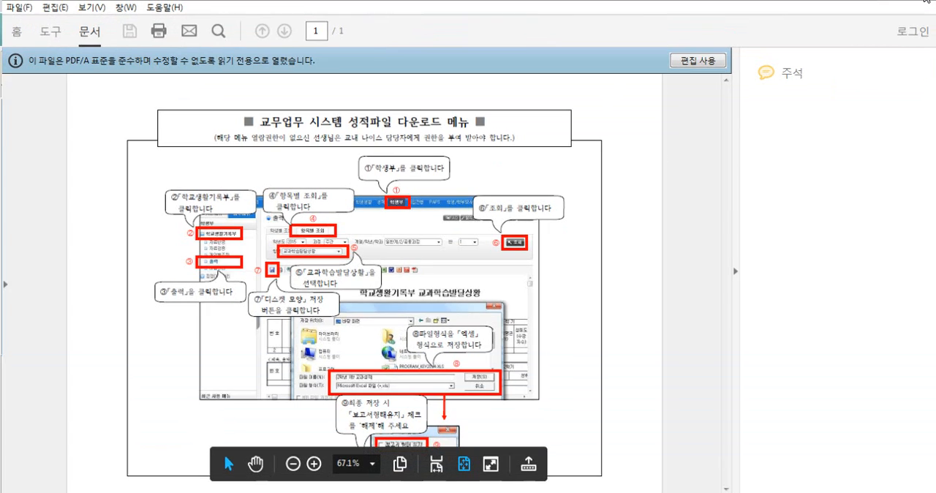
Load the first-grade record file 중학교 교과학습발달상황 1학년.xls from the sample data's 4_내신성적 folder
left_click(57, 72)
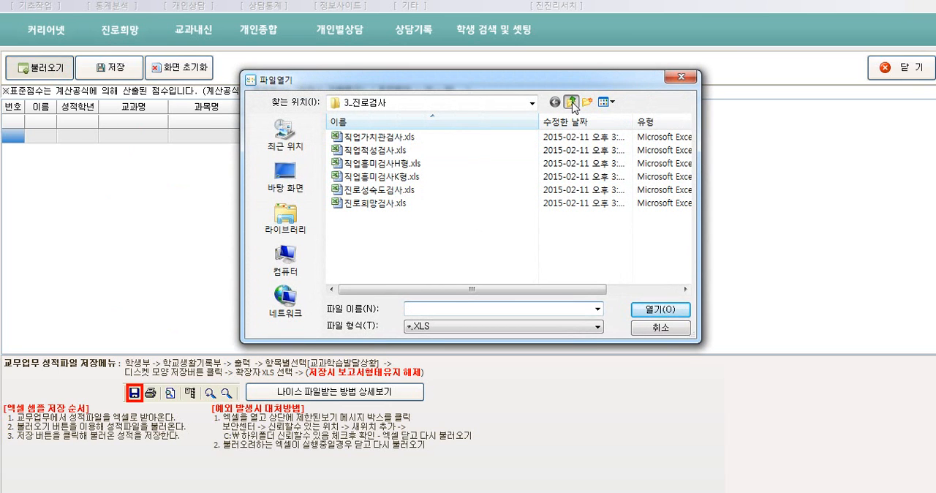
left_click(571, 103)
left_click(371, 183)
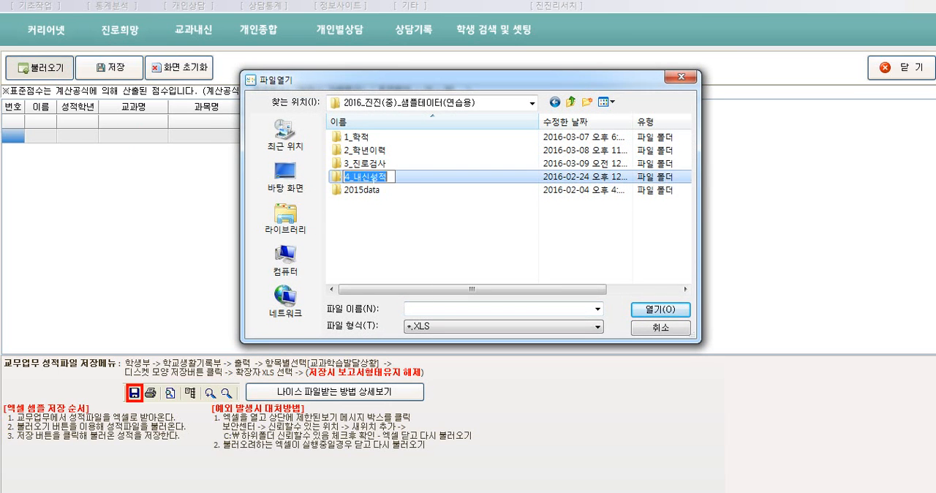
double_click(374, 179)
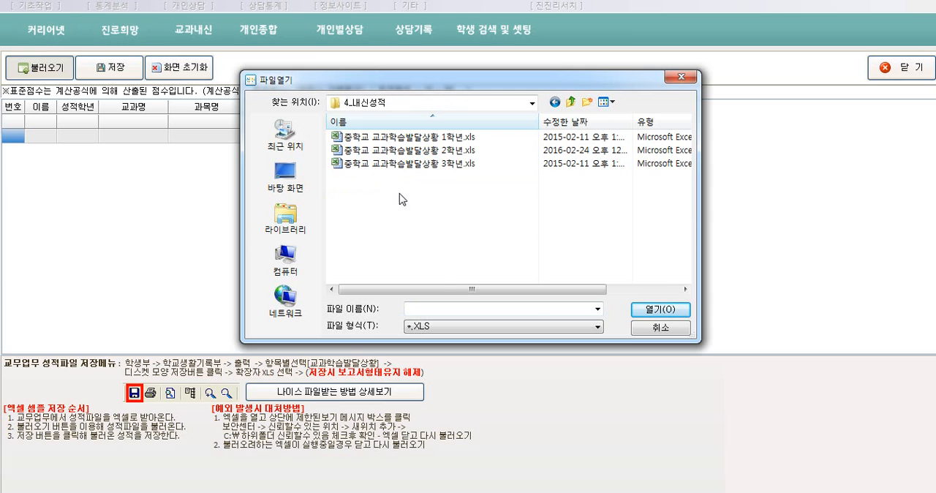
double_click(434, 138)
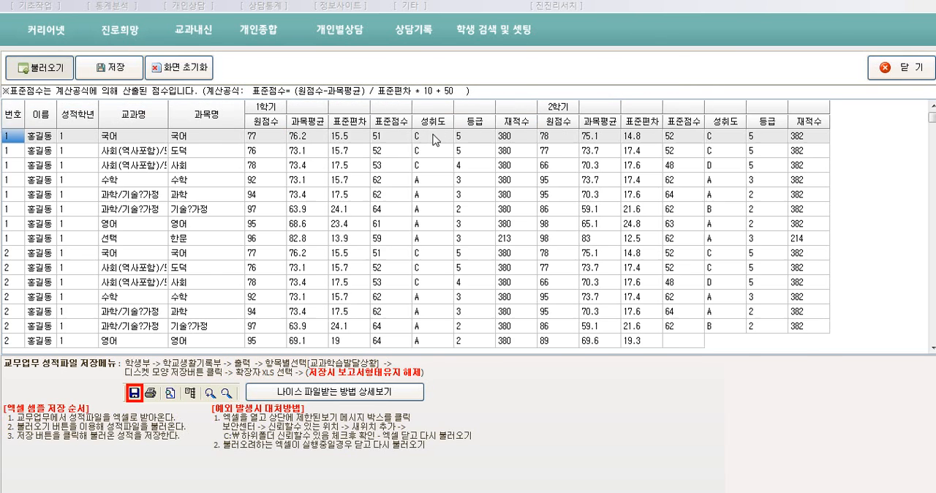
Save the loaded grades to 7차일반, grade 1, class 1반, with previous data deleted before saving
left_click(109, 72)
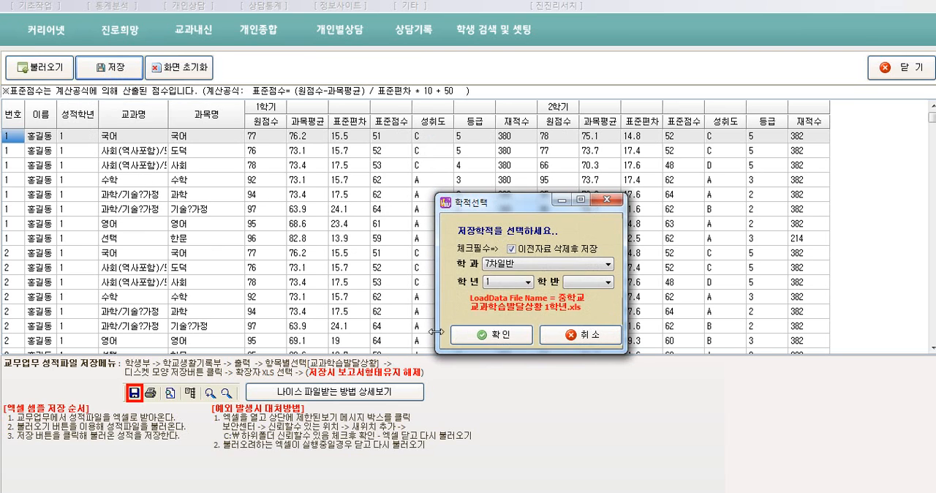
left_click(581, 283)
left_click(582, 295)
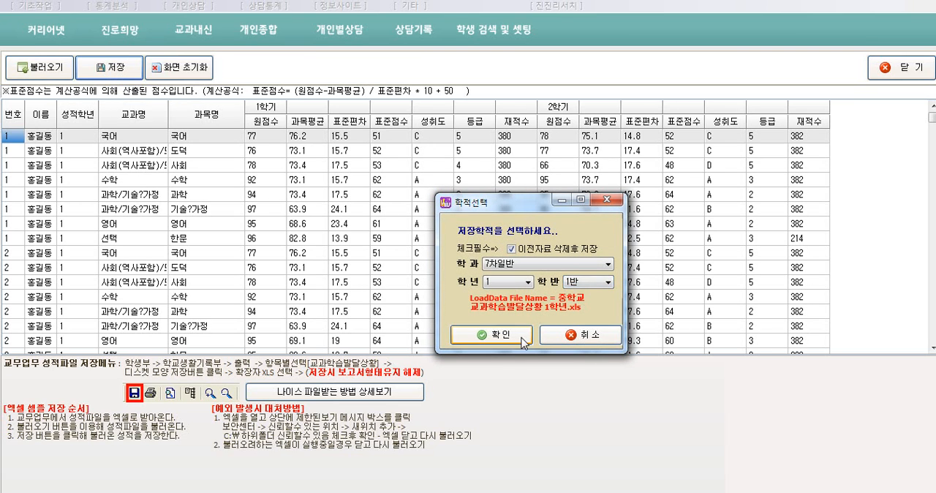
left_click(513, 340)
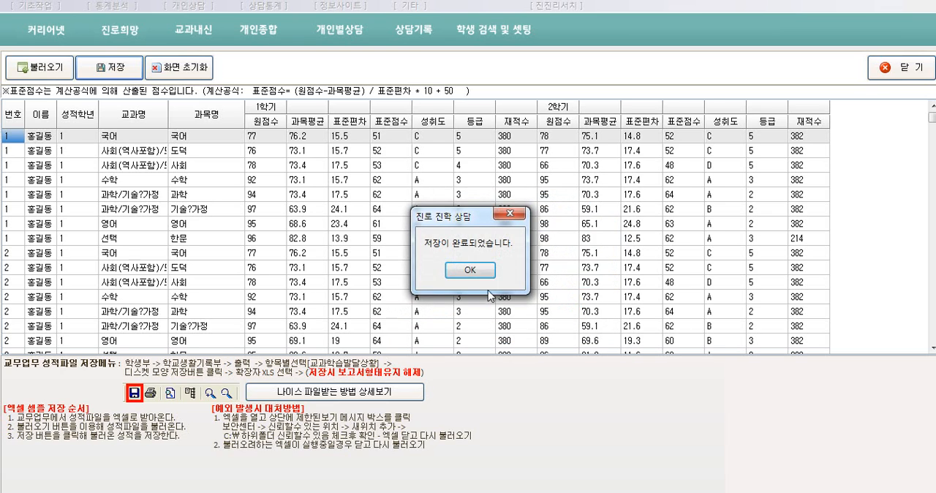
left_click(470, 268)
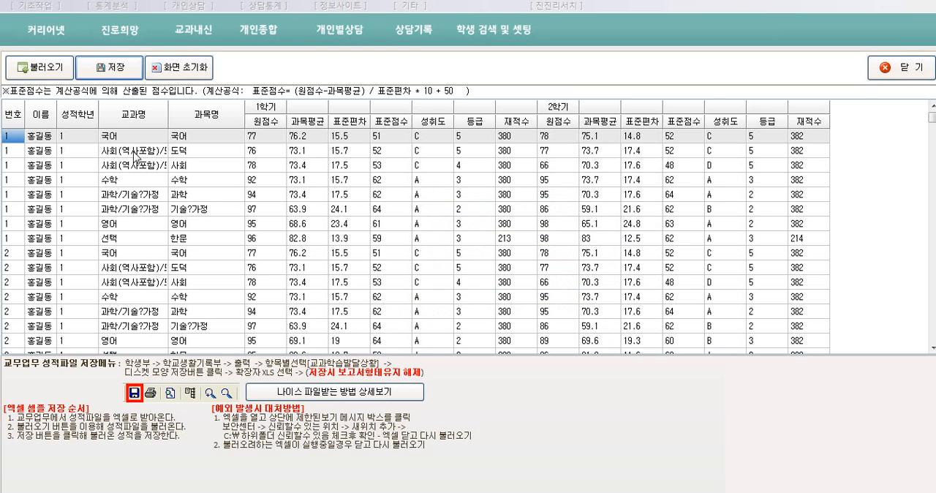
Load 중학교 교과학습발달상황 2학년.xls and 중학교 교과학습발달상황 3학년.xls together, and agree to save both files
left_click(50, 79)
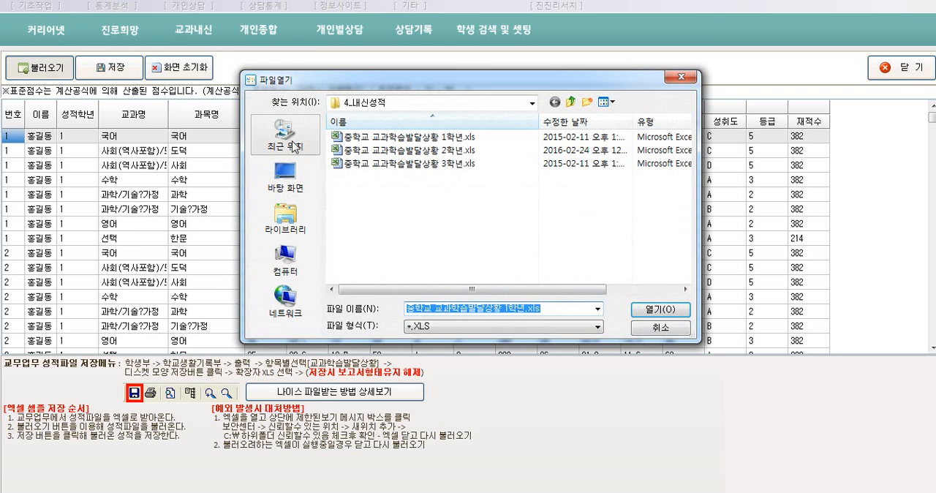
left_click(424, 150)
left_click(427, 165, "ctrl")
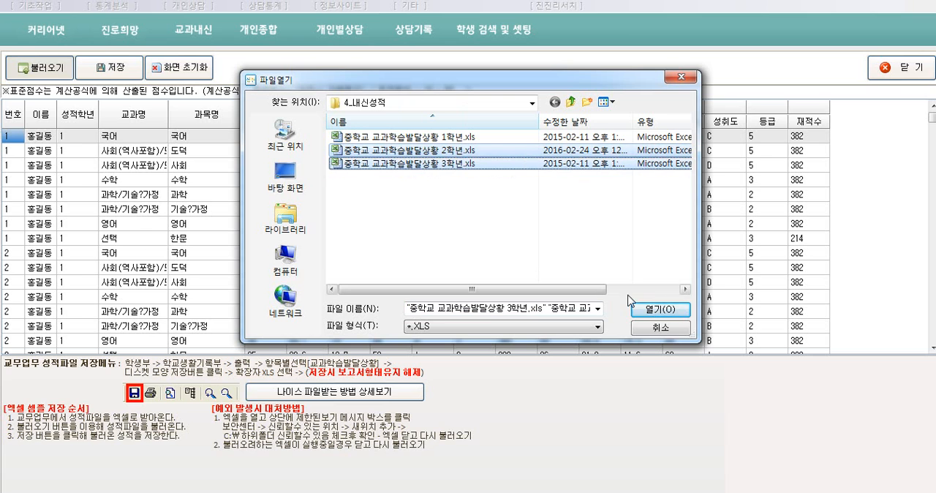
left_click(647, 311)
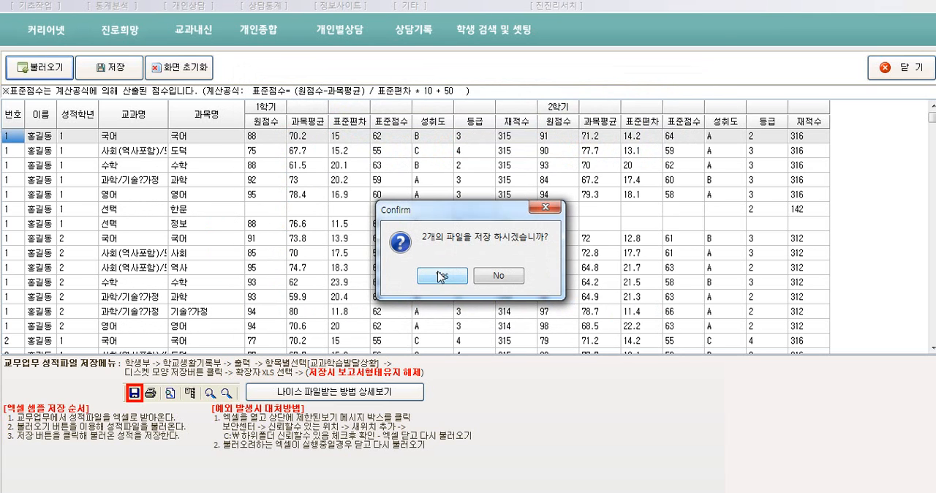
left_click(441, 276)
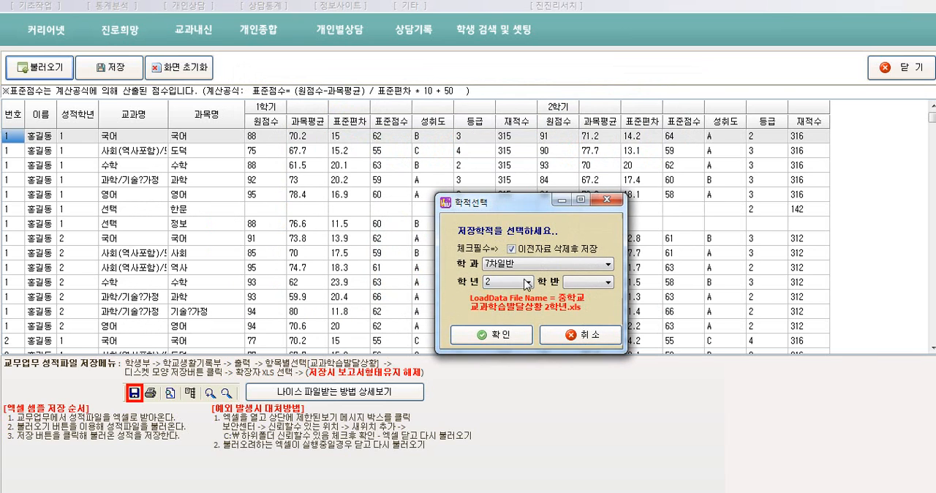
Save the 2학년 grade file to 7차일반, grade 2, class 1반
left_click(584, 284)
left_click(577, 293)
left_click(500, 335)
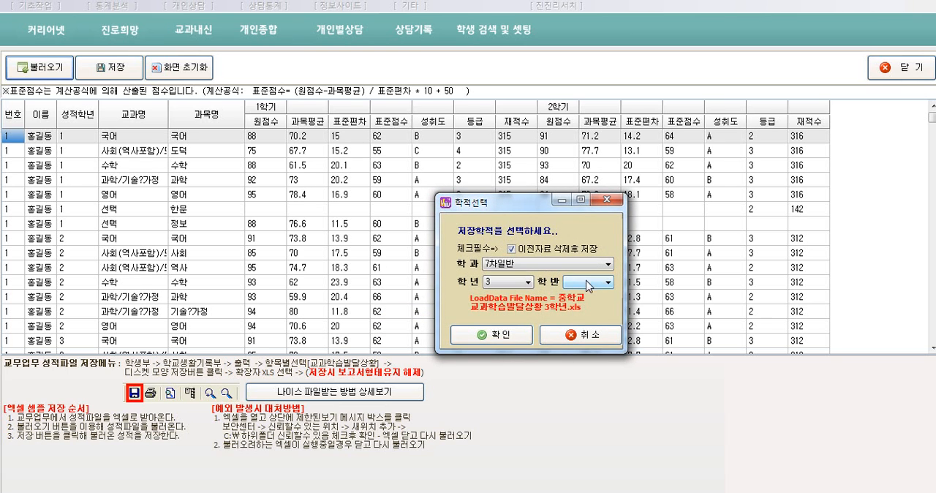
Save the 3학년 grade file to 7차일반, grade 3, class 1반, and close the grade input form
left_click(582, 282)
left_click(577, 294)
left_click(500, 335)
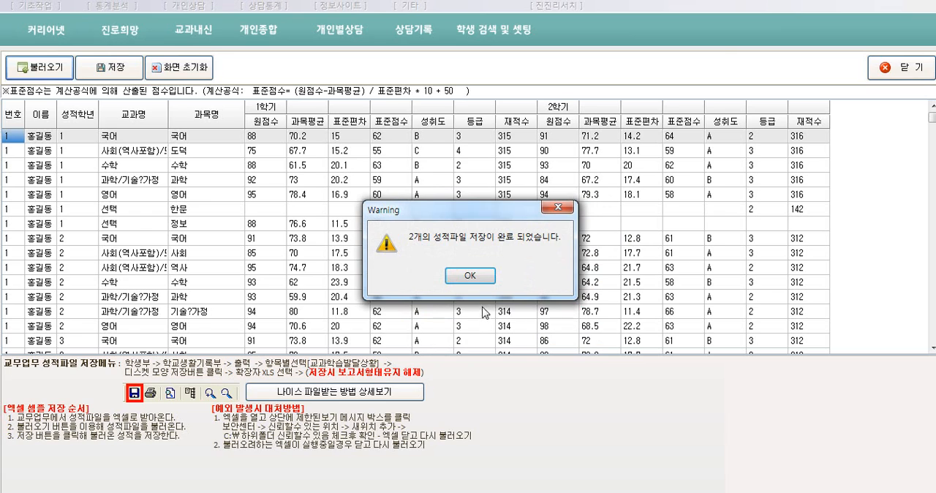
left_click(478, 282)
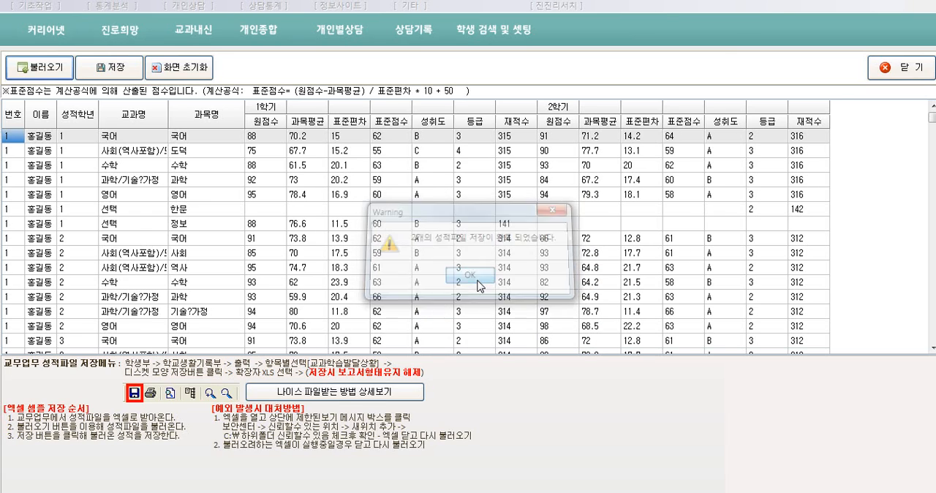
left_click(891, 73)
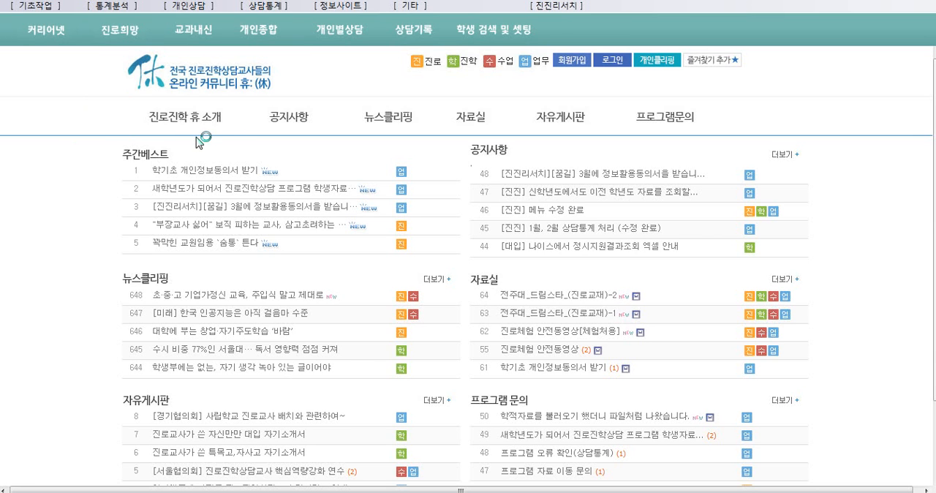
View the 직업적성검사 report of the first student in 3학년 1반 on the 커리어넷 results screen
left_click(49, 32)
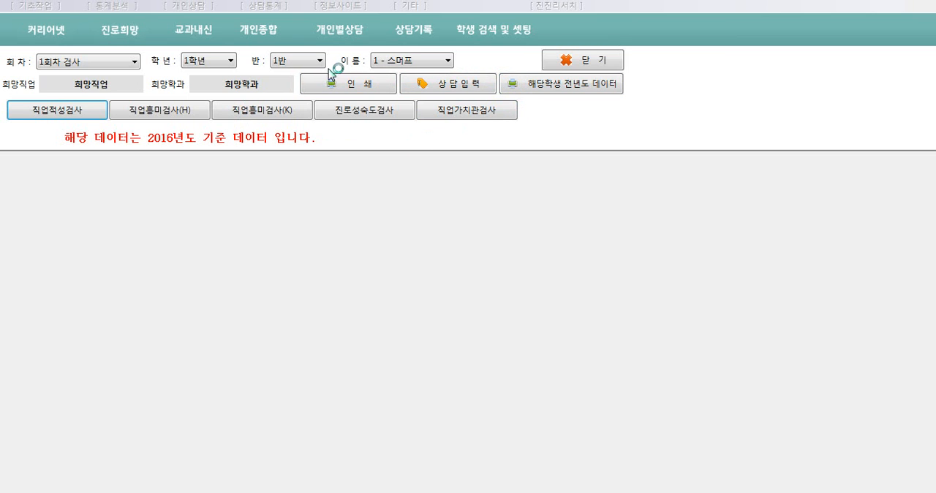
left_click(228, 59)
left_click(203, 95)
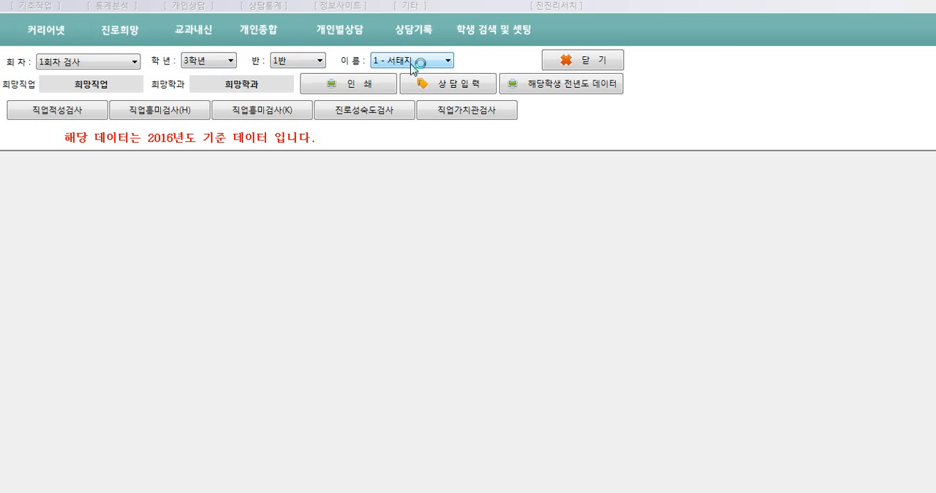
left_click(79, 117)
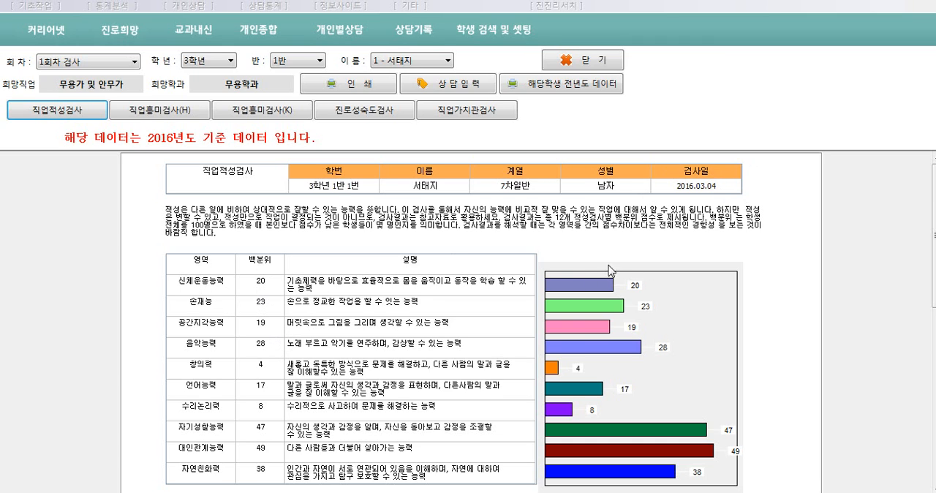
View the student's 직업적성검사 report from the previous-year grade 2 data, and close the 커리어넷 results screen
left_click(579, 88)
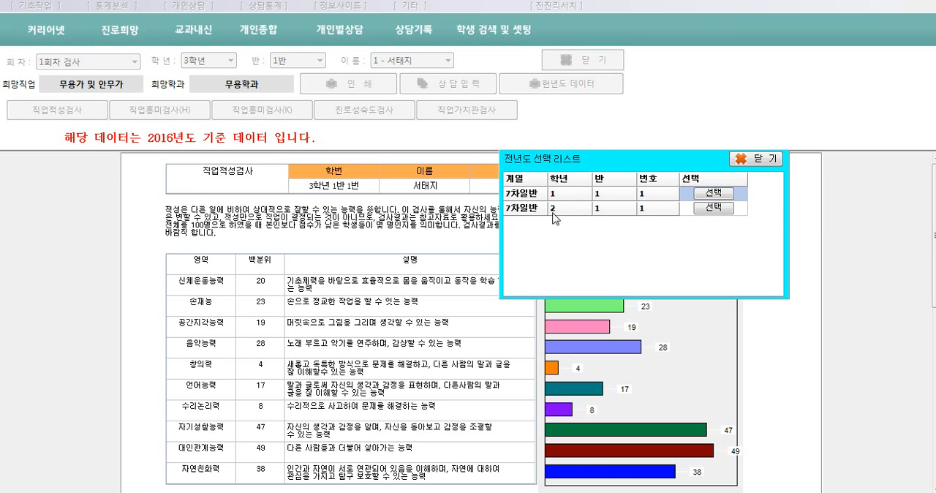
left_click(712, 209)
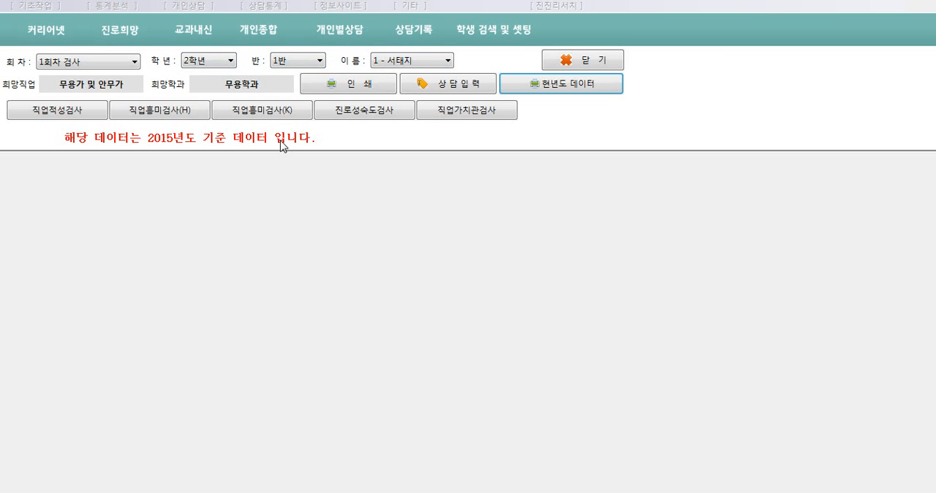
left_click(71, 117)
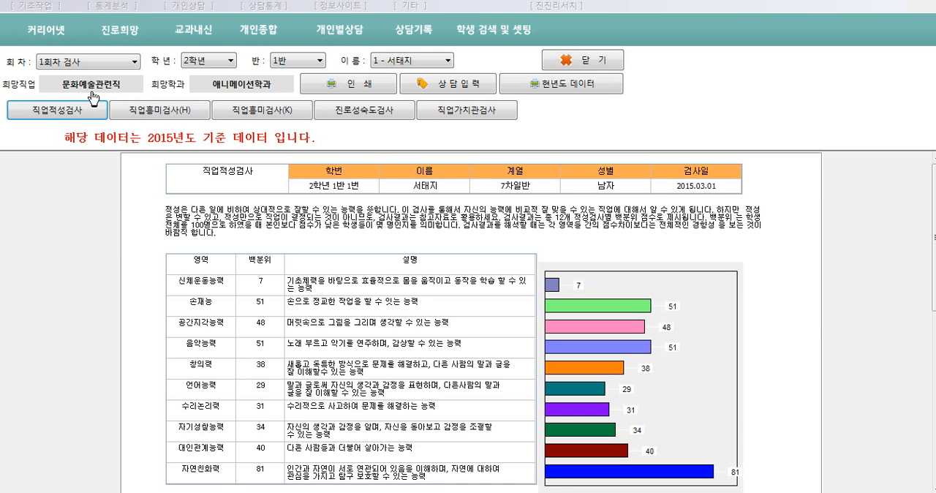
left_click(563, 60)
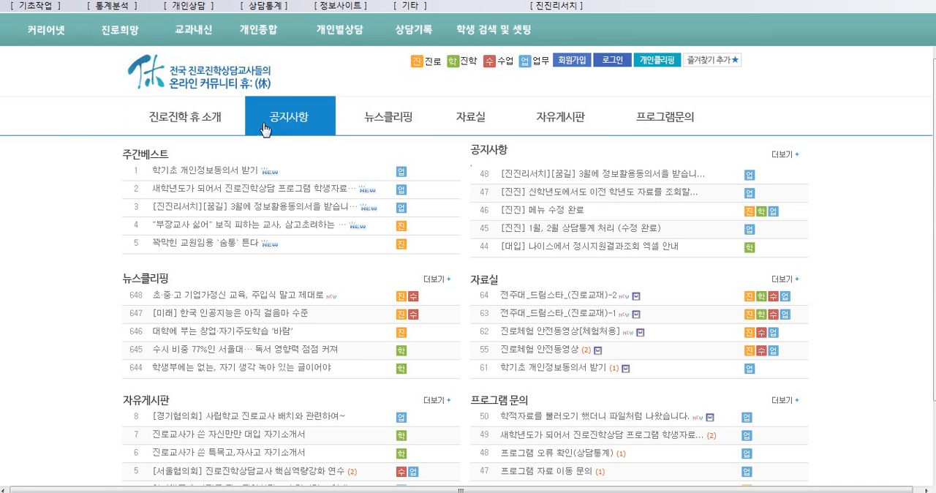
Look up the 개인별상담 records of the first student in 3학년 1반 and view the 2015-03-07 and 2015-03-13 entries
left_click(348, 33)
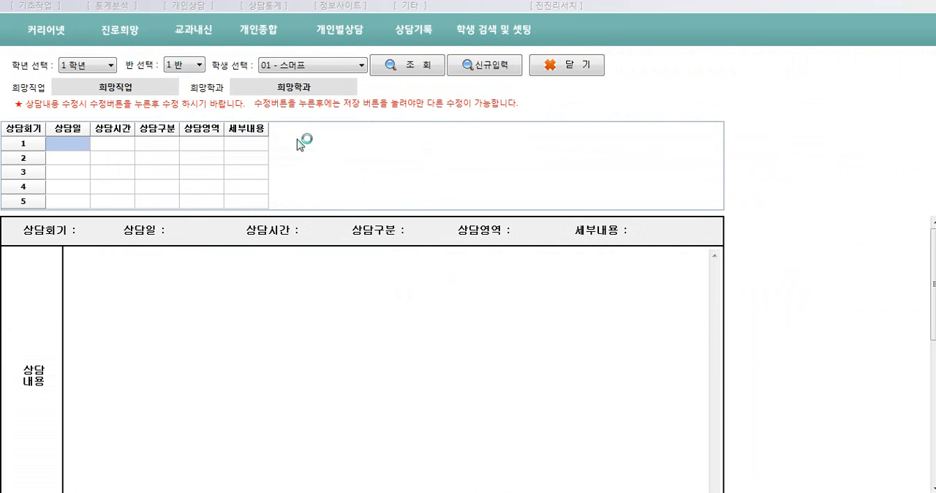
left_click(111, 65)
left_click(82, 99)
left_click(419, 67)
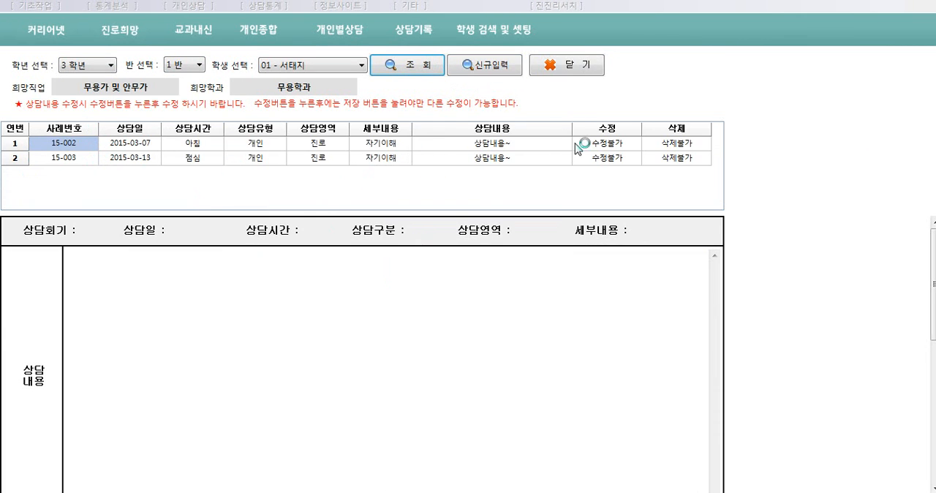
left_click(139, 147)
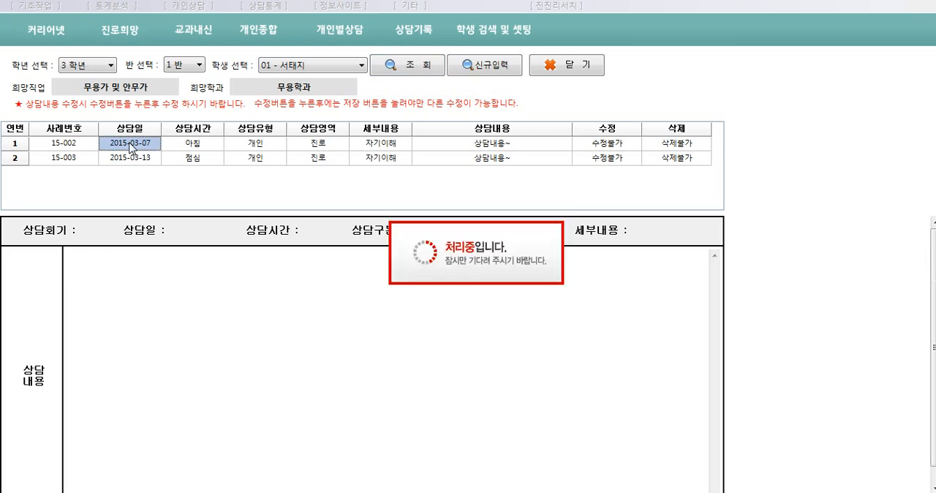
left_click(145, 160)
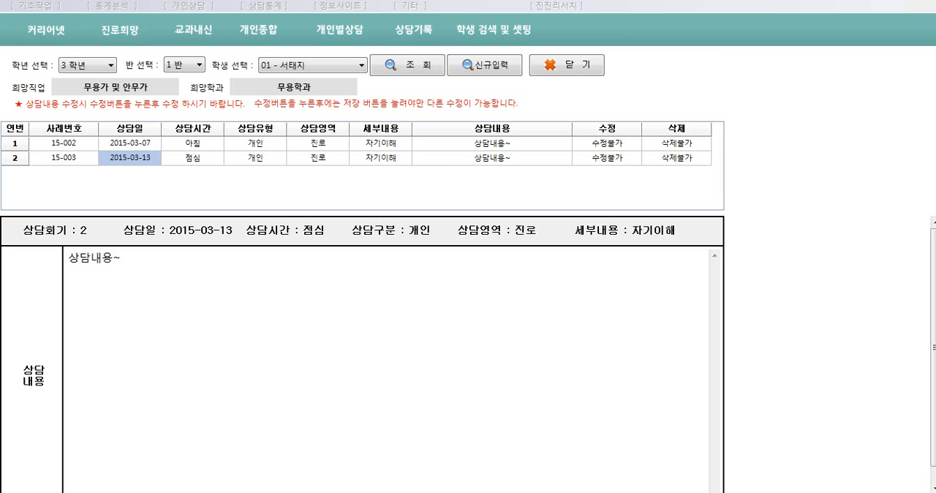
Check the 수정 and 삭제 options of both previous-year counselling records, and close the counselling screen
left_click(617, 150)
left_click(612, 163)
left_click(686, 145)
left_click(680, 160)
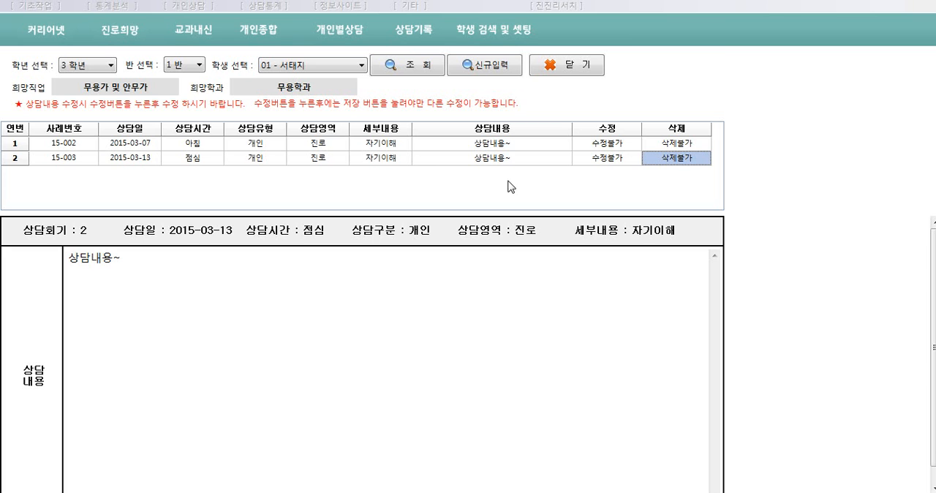
left_click(569, 65)
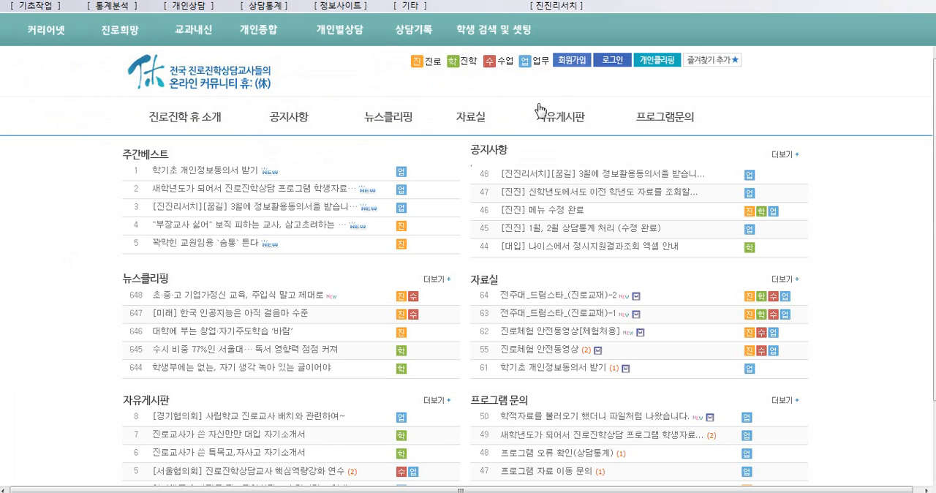
Exit the counselling program through 프로그램 종료 and answer the exit confirmation
left_click(48, 6)
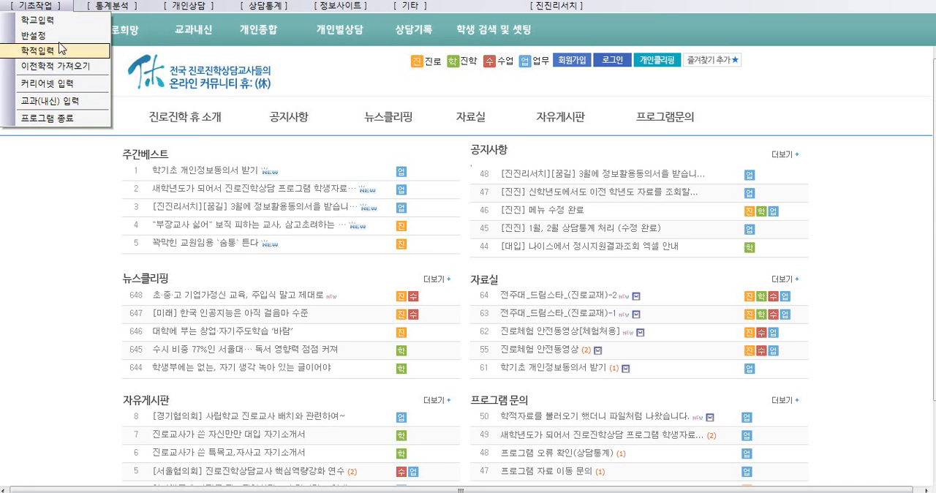
left_click(76, 122)
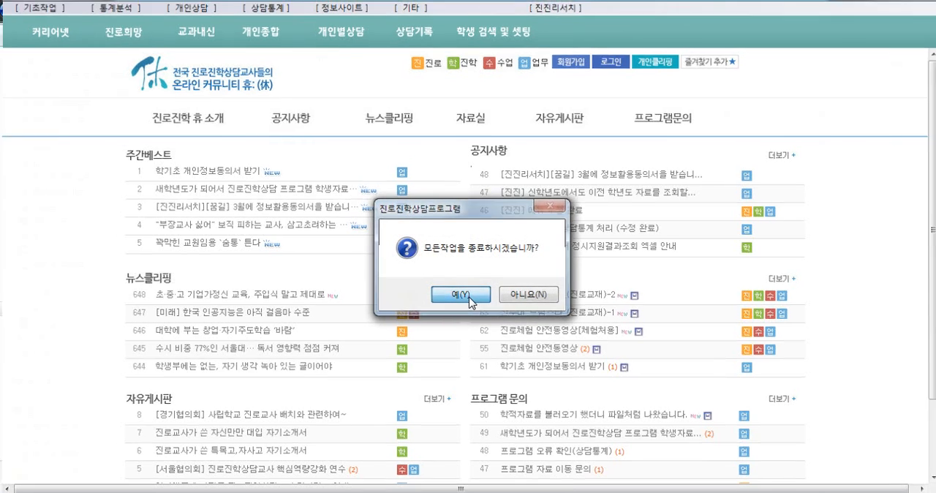
left_click(516, 303)
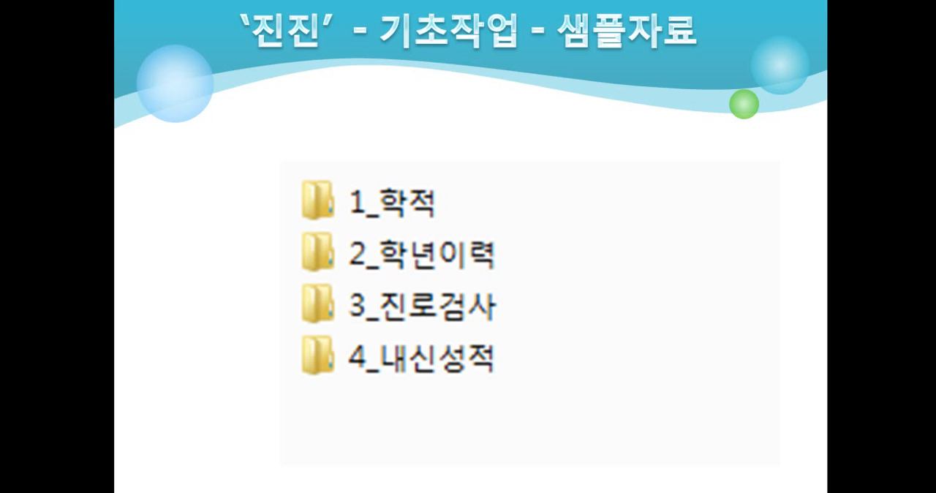
key("Right")
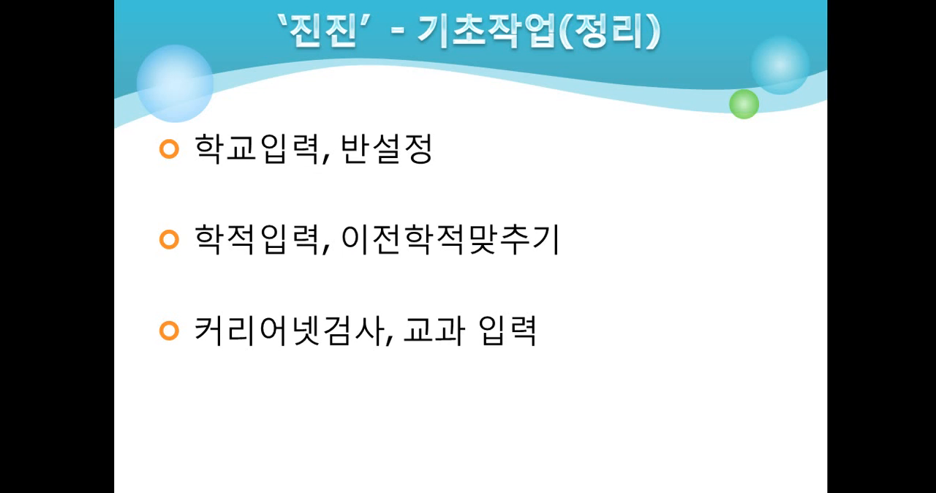